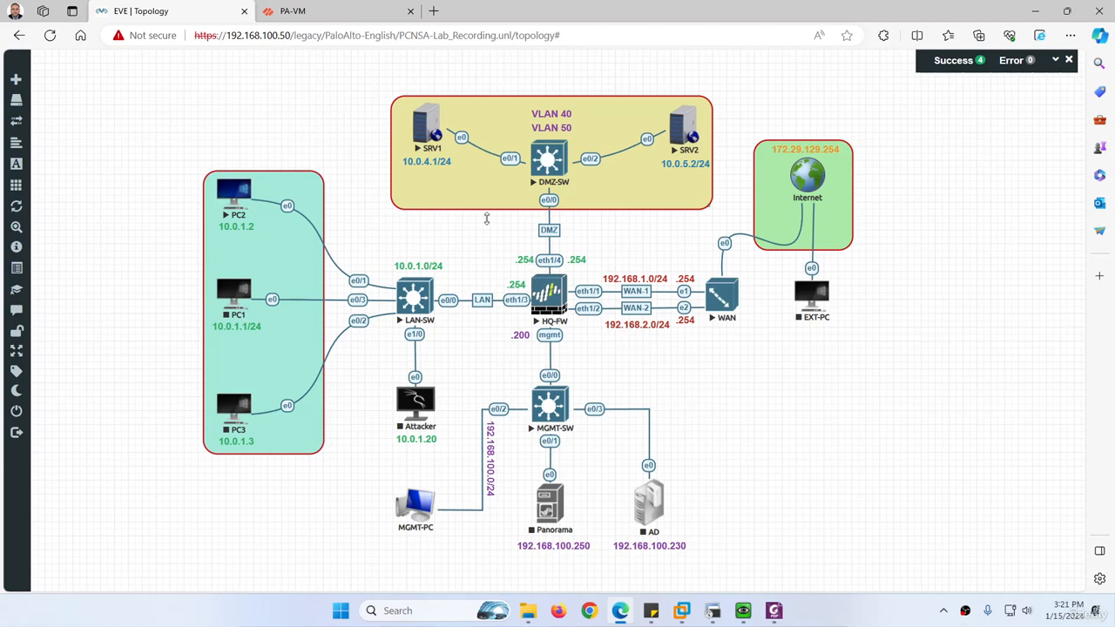
Switch to the PA-VM firewall and start a new IPv4 static route in virtual router VR-1
left_click(316, 7)
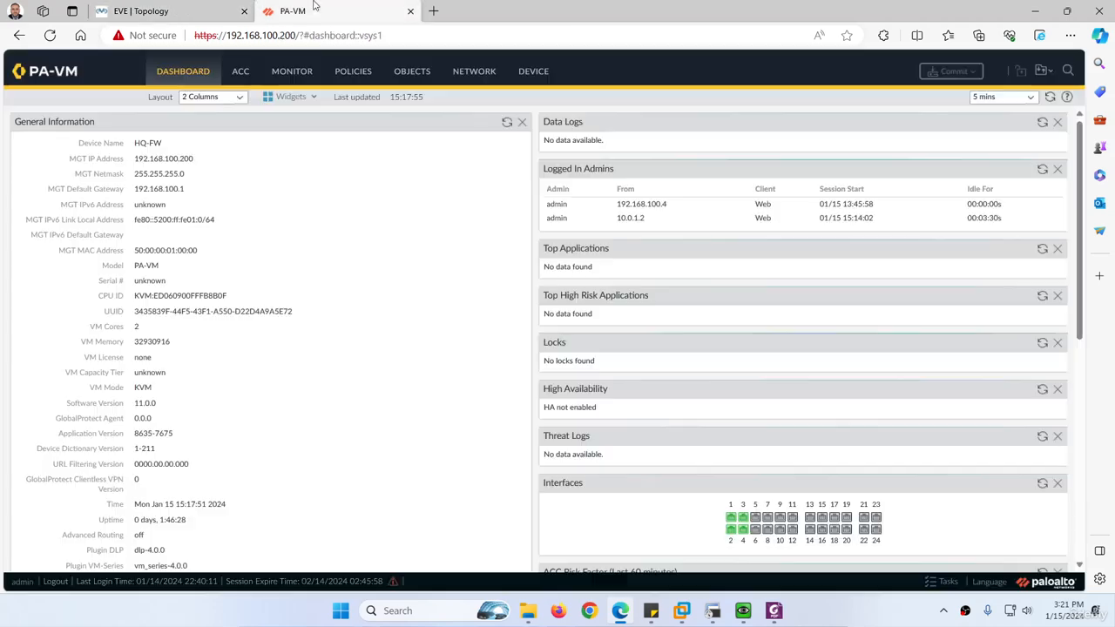
left_click(473, 73)
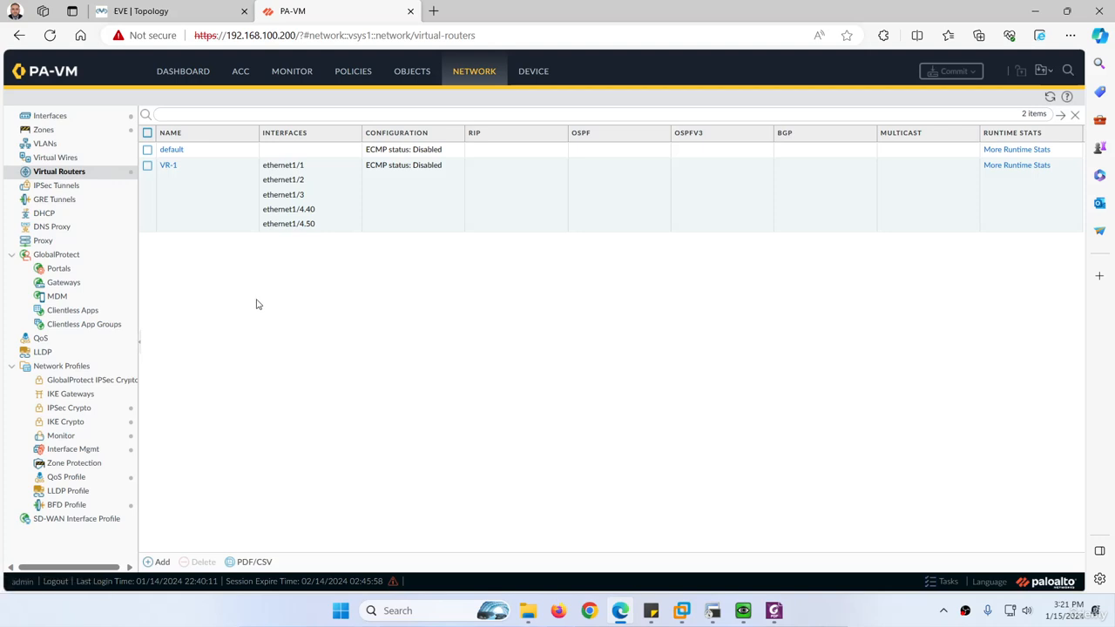
left_click(168, 166)
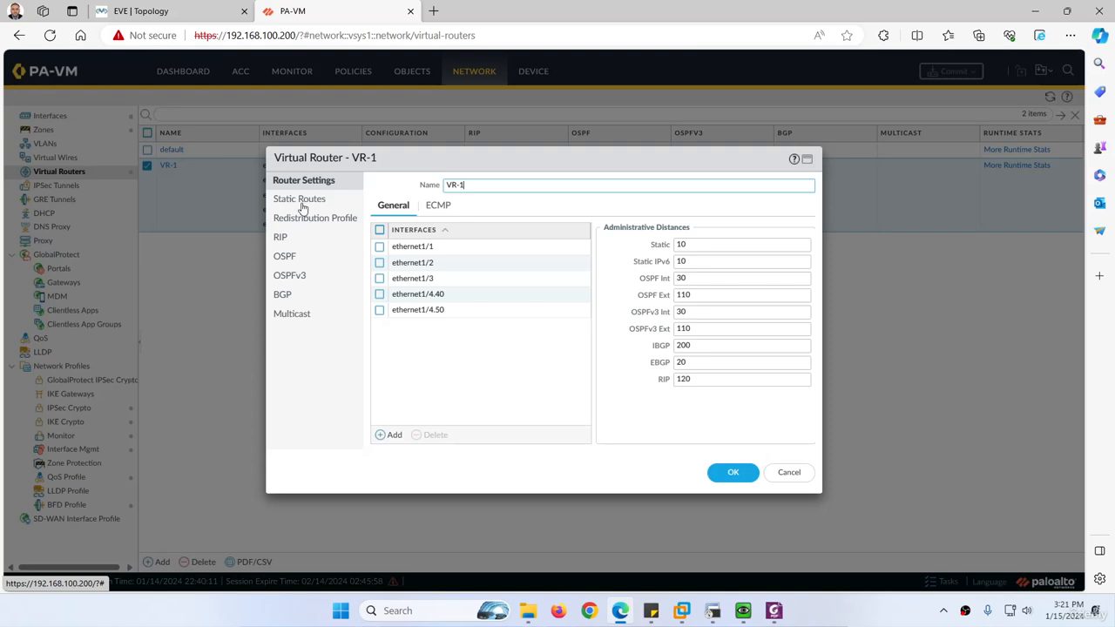
left_click(301, 202)
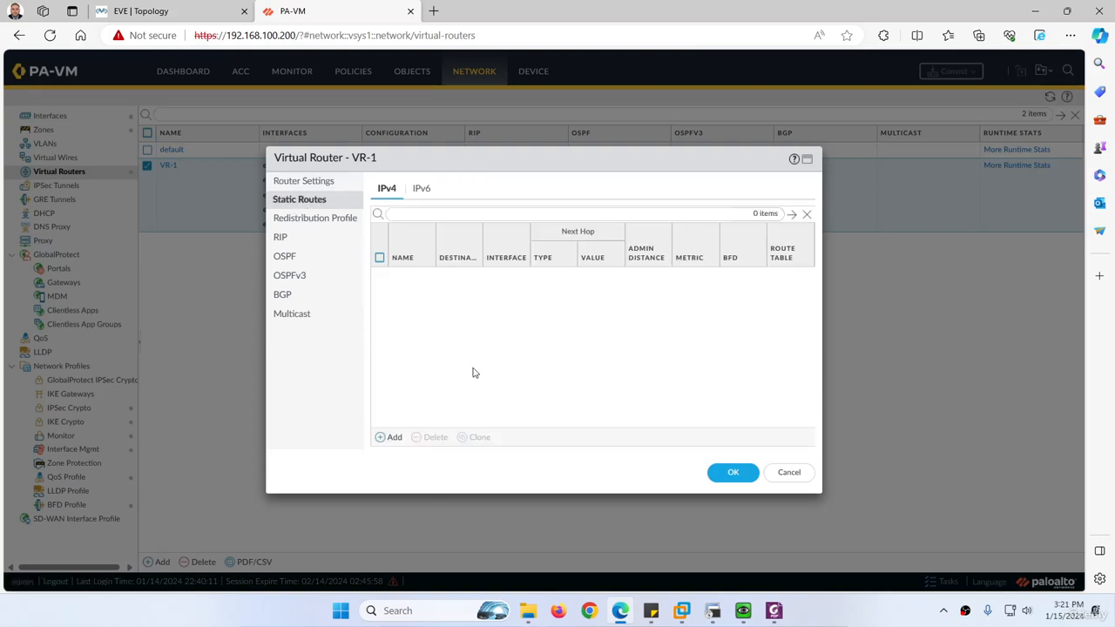
left_click(391, 438)
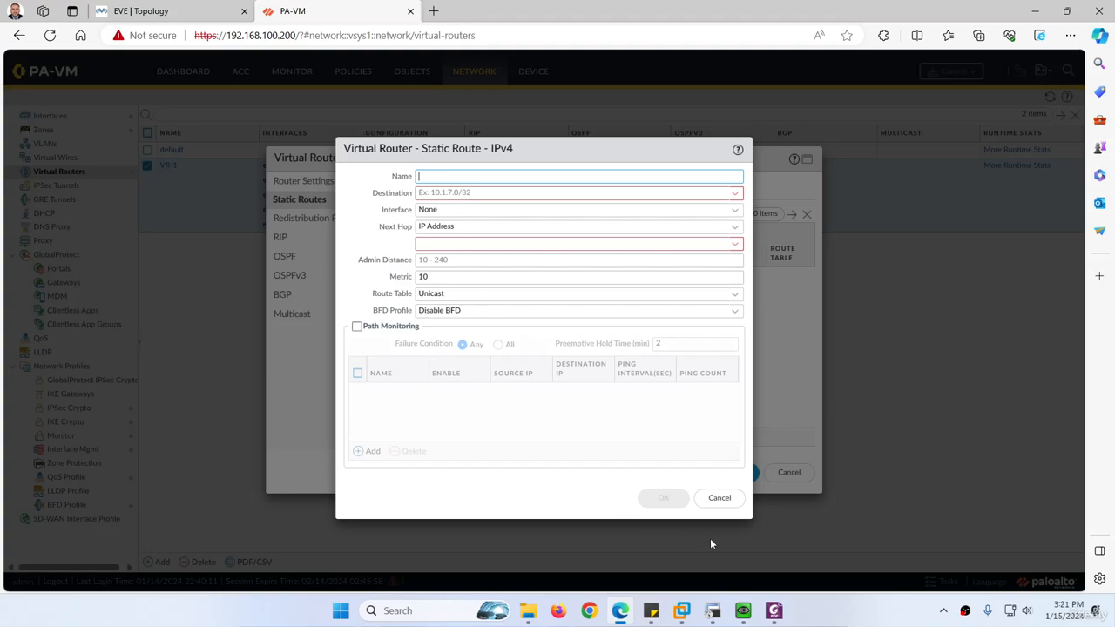
Read the static route instructions in the 34-VR Default Route Lab PDF and copy the route name Default-Gateway-01
left_click(774, 611)
scroll(424, 373, "down", 10)
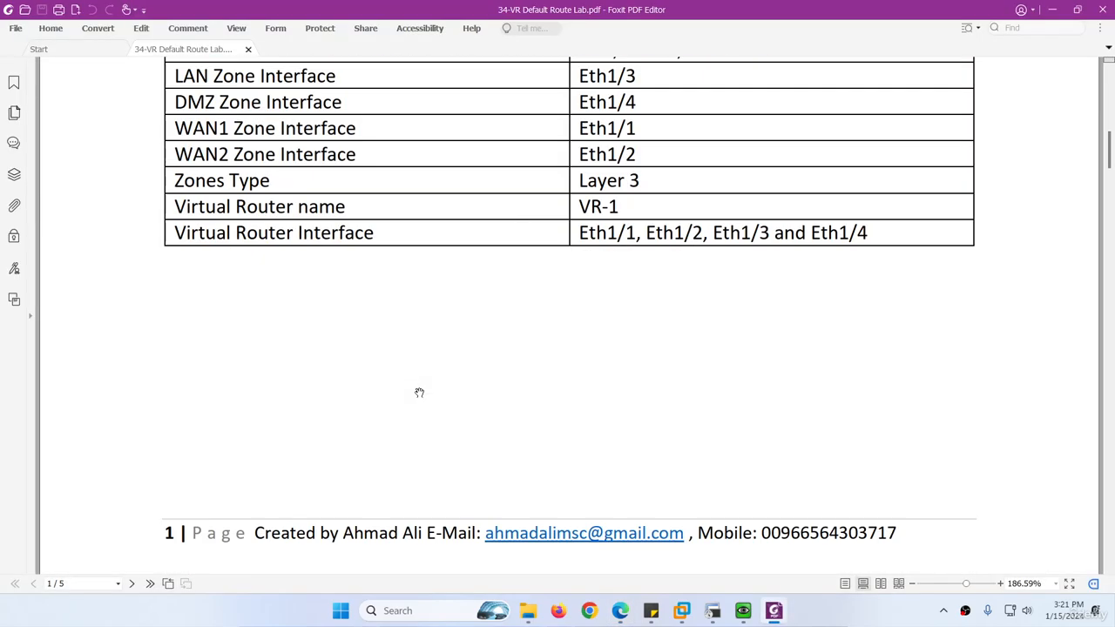
scroll(470, 375, "down", 7)
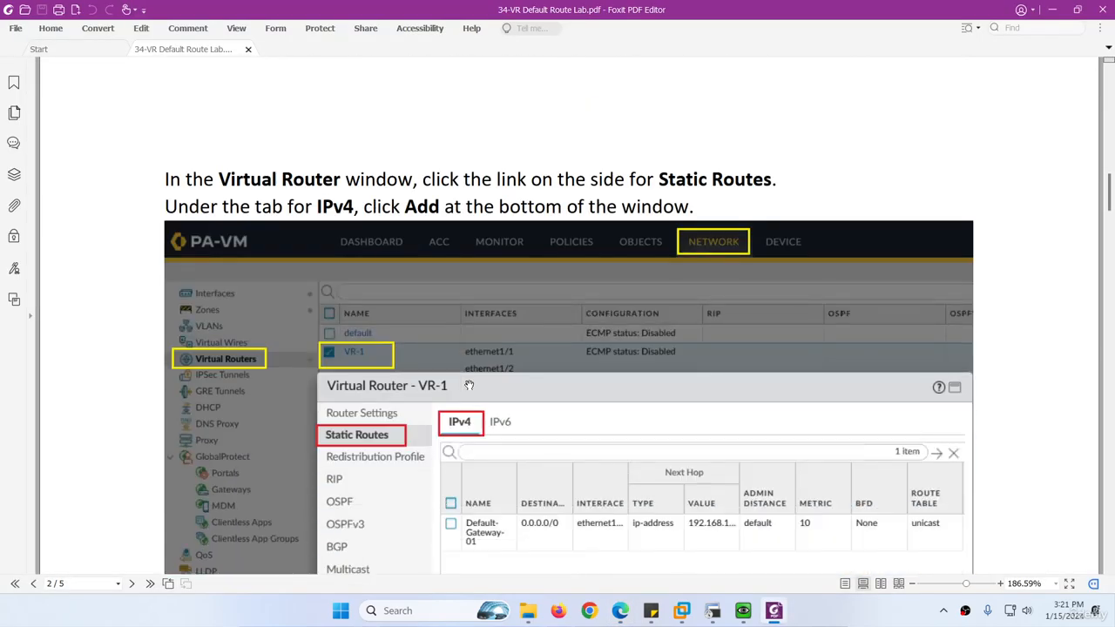
scroll(469, 385, "down", 4)
scroll(469, 385, "up", 4)
scroll(469, 385, "down", 5)
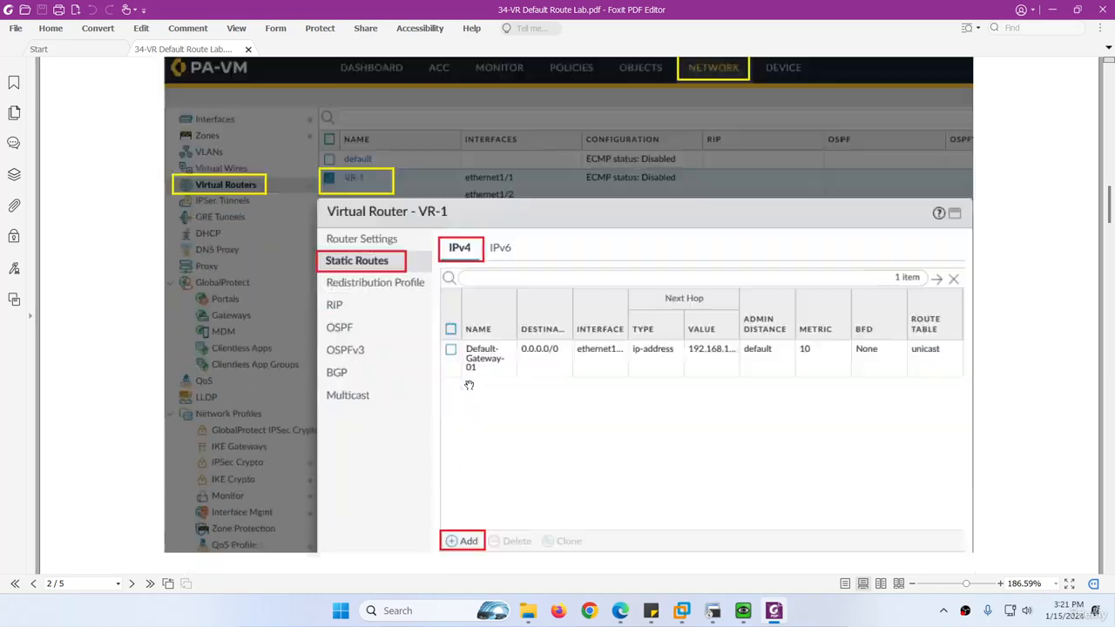
scroll(469, 385, "down", 20)
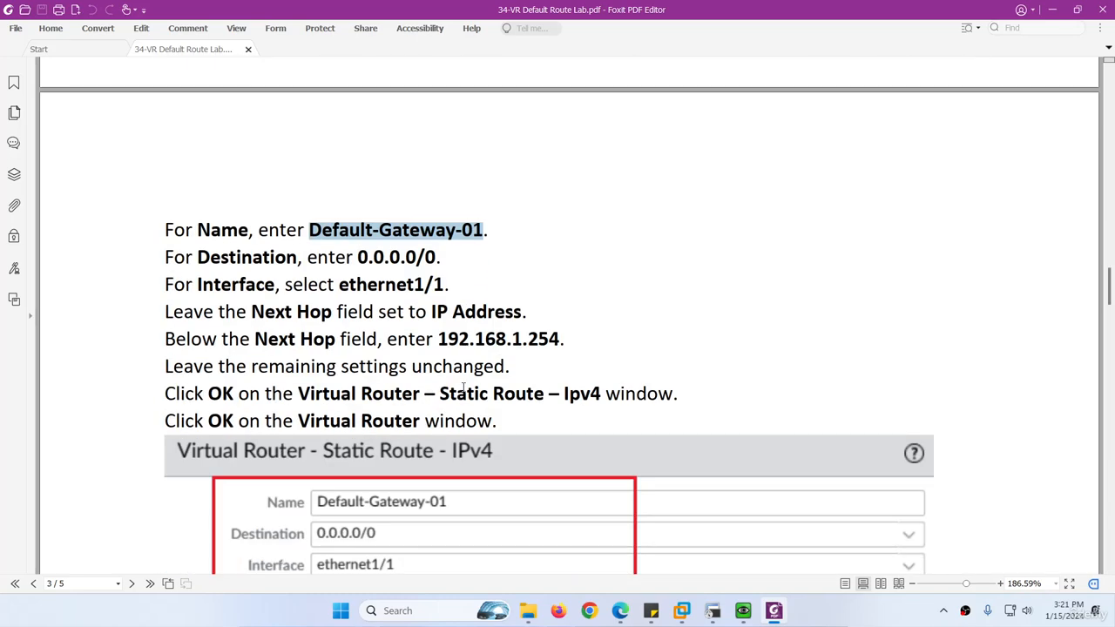
right_click(511, 232)
left_click(535, 236)
key("alt+Tab")
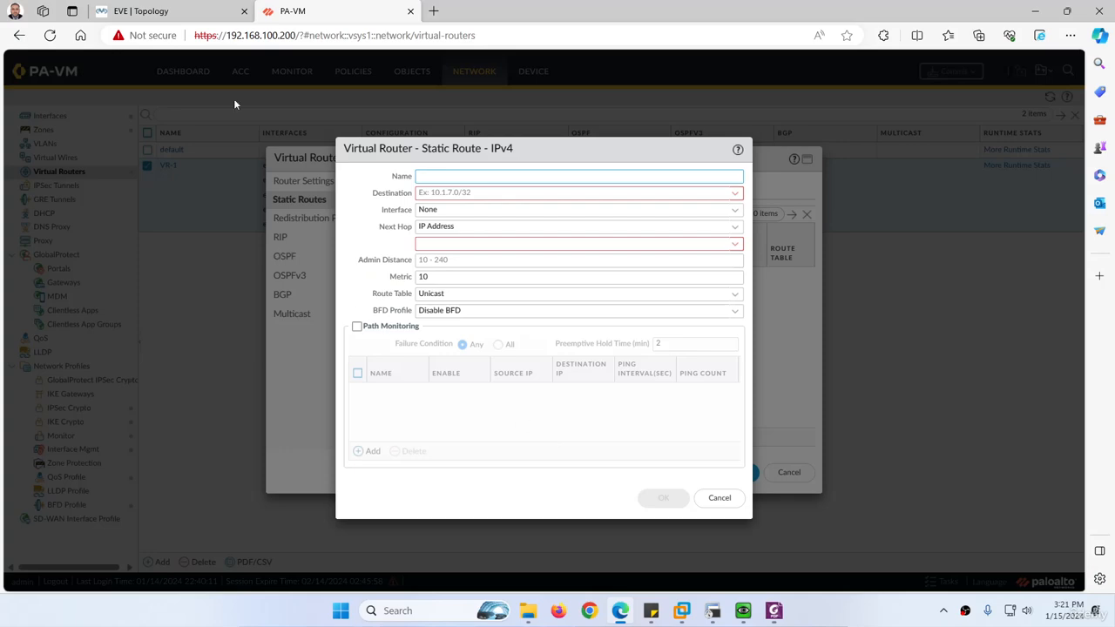
Check the WAN device in the EVE topology and the LAN1 and LAN2 addresses in its terminal console
left_click(148, 9)
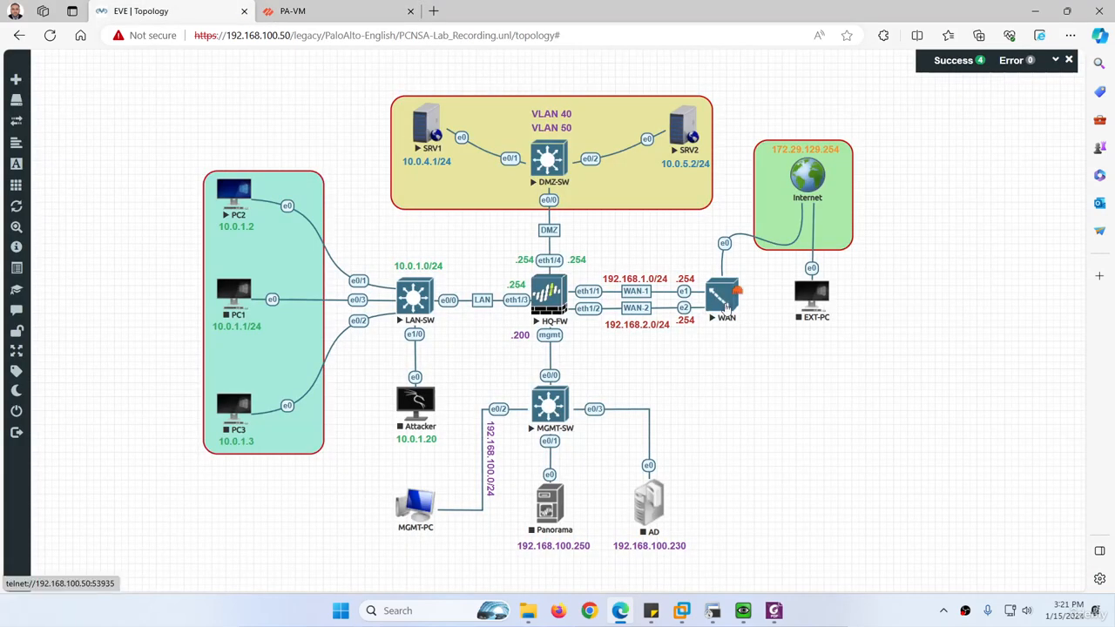
left_click(713, 611)
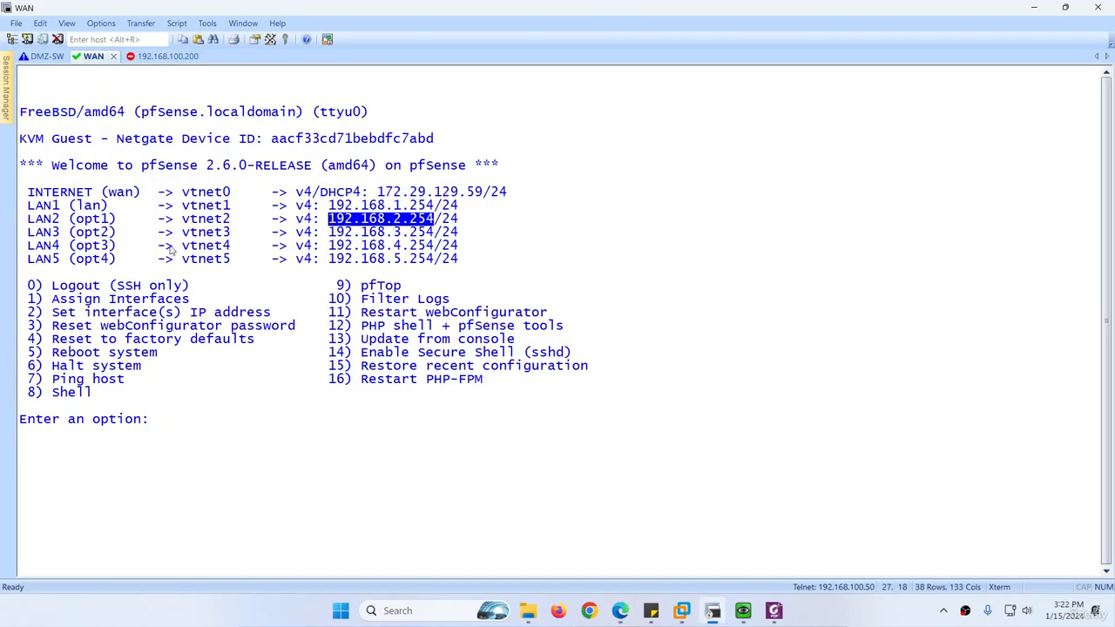
left_click(340, 207)
left_click_drag(321, 207, 433, 207)
left_click_drag(329, 219, 434, 219)
left_click(713, 617)
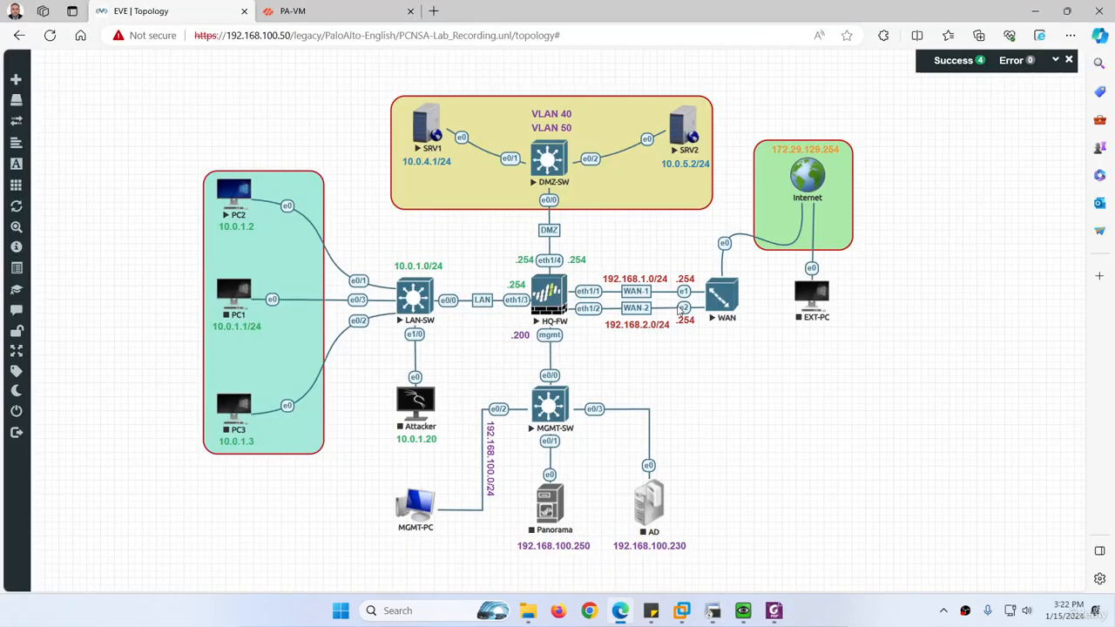
Set the new static route's name to Default-Gateway-01, copied from the lab PDF
left_click(349, 10)
key("ctrl+v")
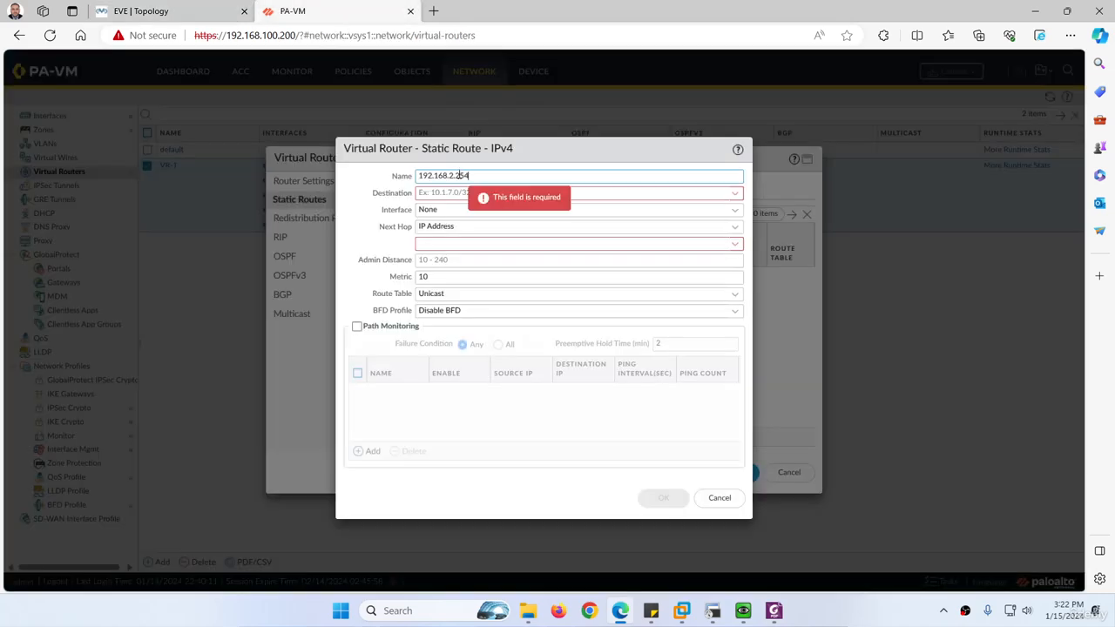
left_click_drag(472, 177, 397, 179)
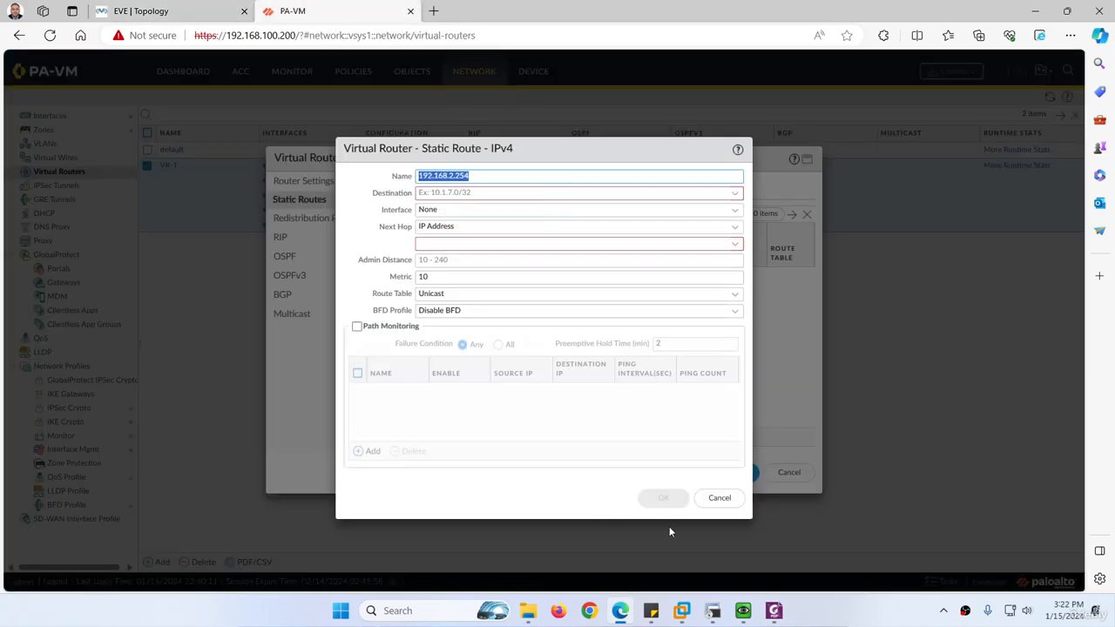
left_click(774, 611)
right_click(351, 231)
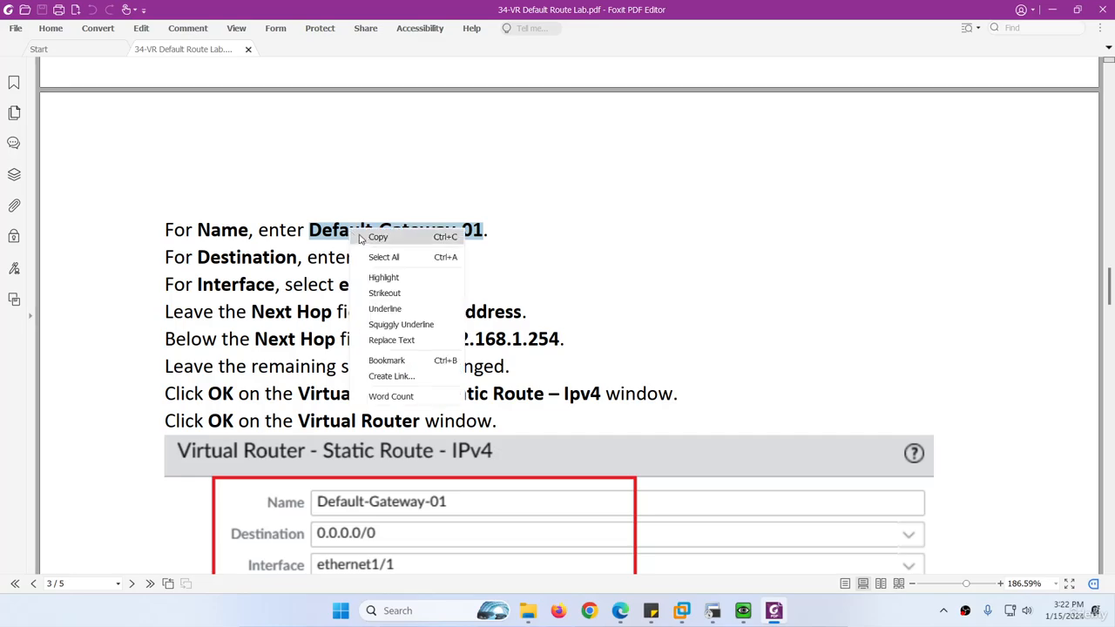
left_click(376, 241)
left_click(775, 612)
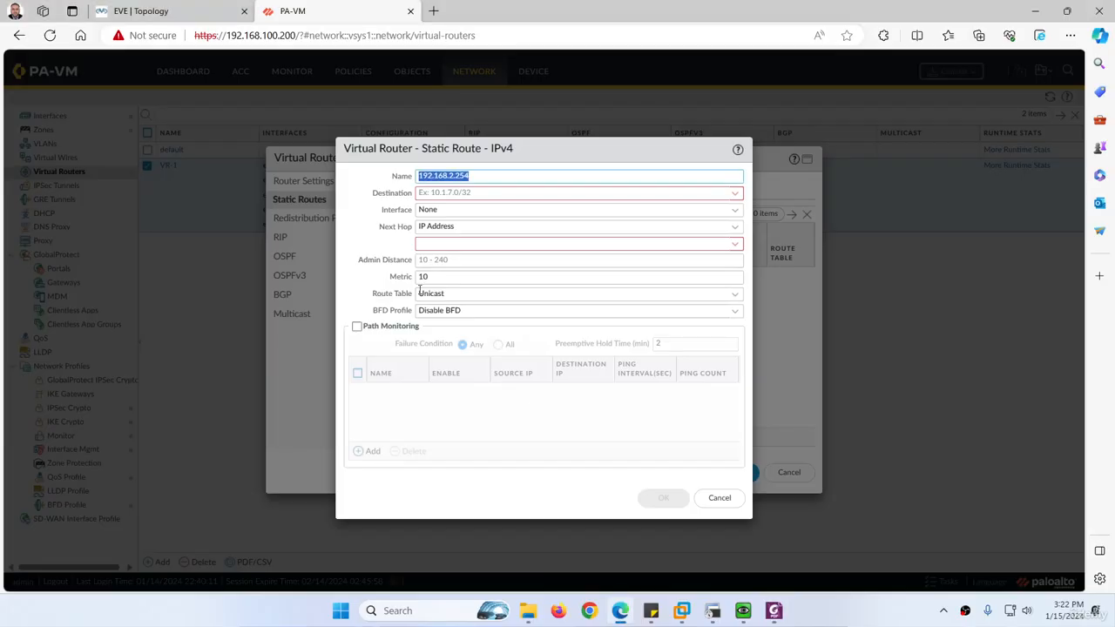
key("ctrl+v")
Check the WAN links in the topology and set the route's destination to 0.0.0.0/0
left_click(444, 194)
left_click(144, 10)
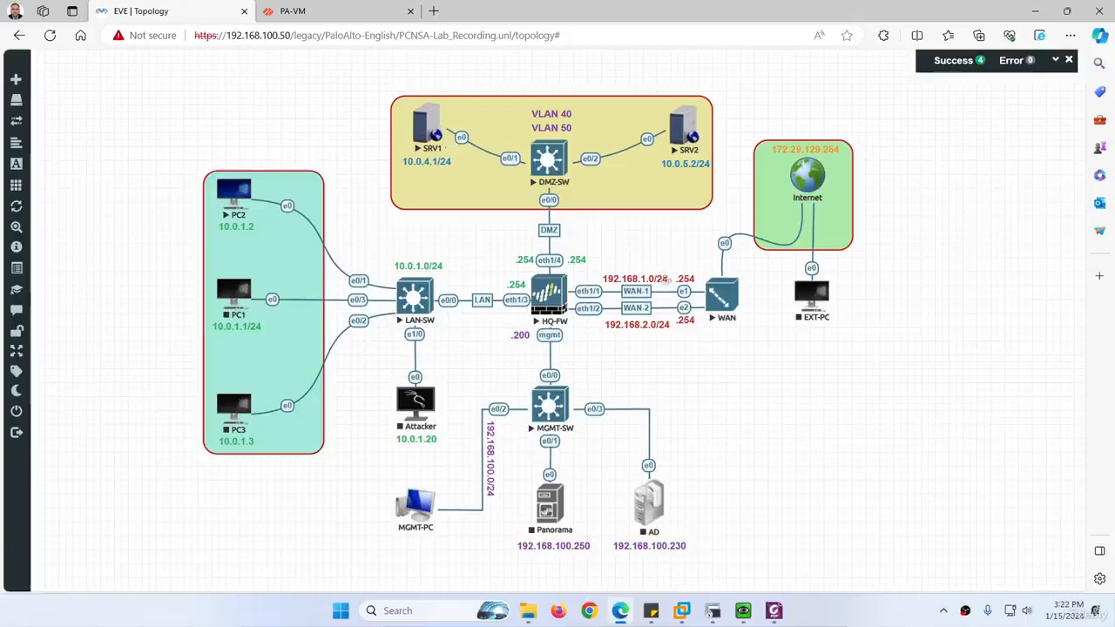
left_click(292, 11)
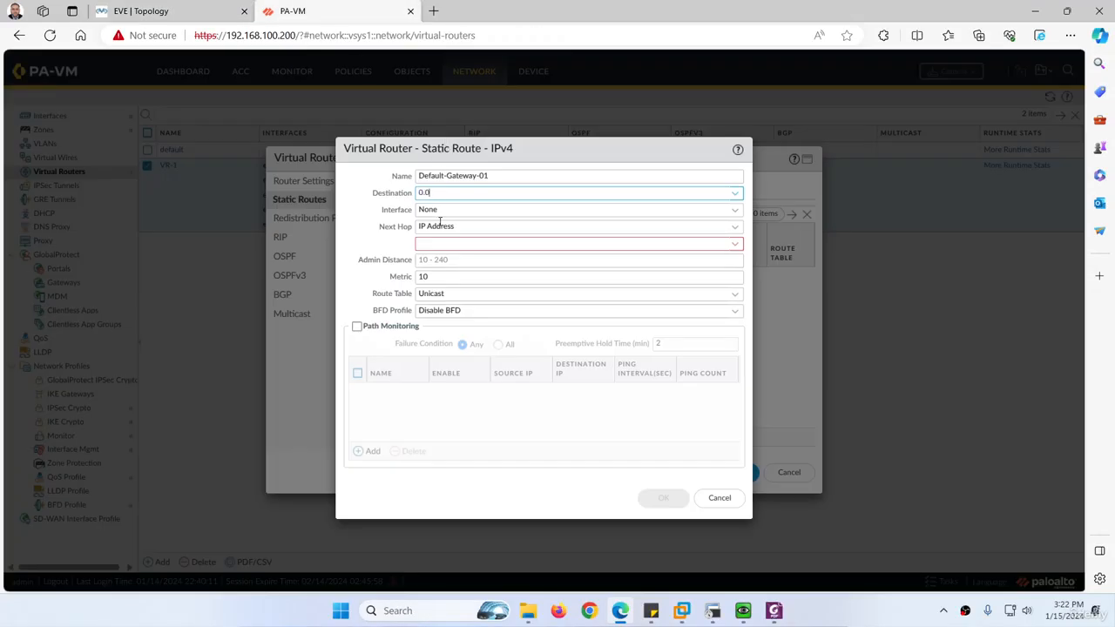
type("0.0.00")
key("BackSpace")
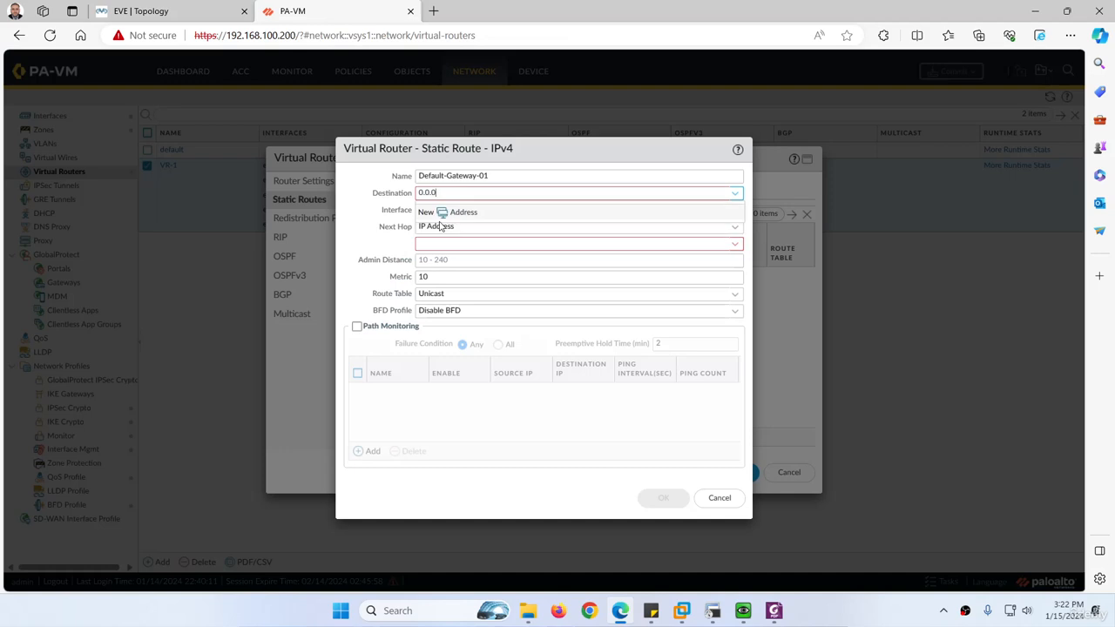
type(".0/0")
left_click(358, 219)
key("Tab")
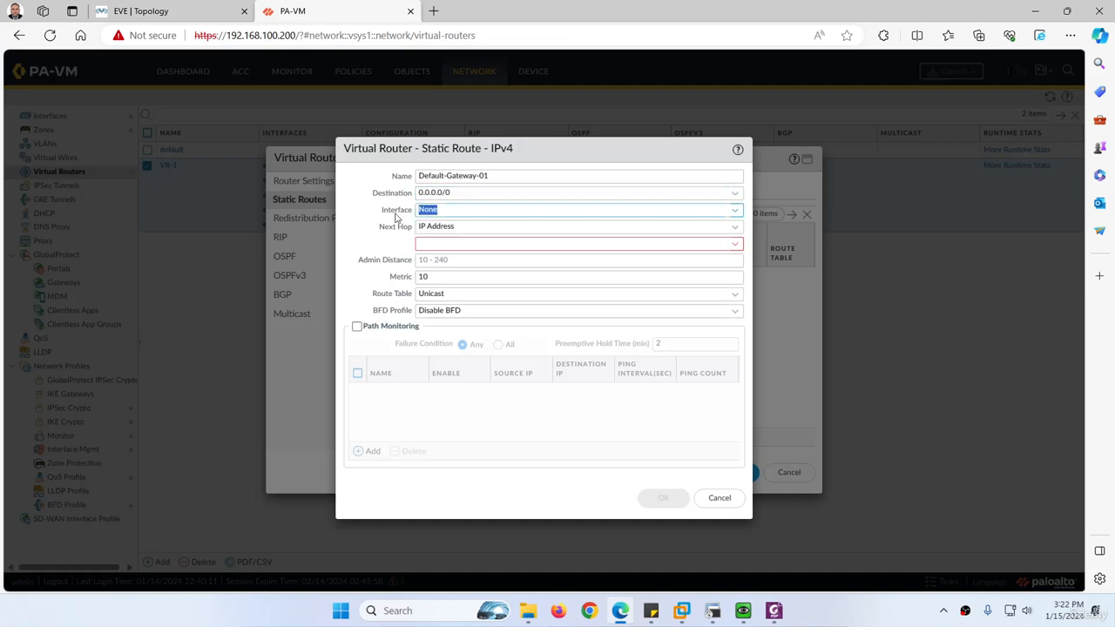
Set the route's interface to ethernet1/1 and compare it with the firewall's WAN-1 link in the topology
left_click(735, 210)
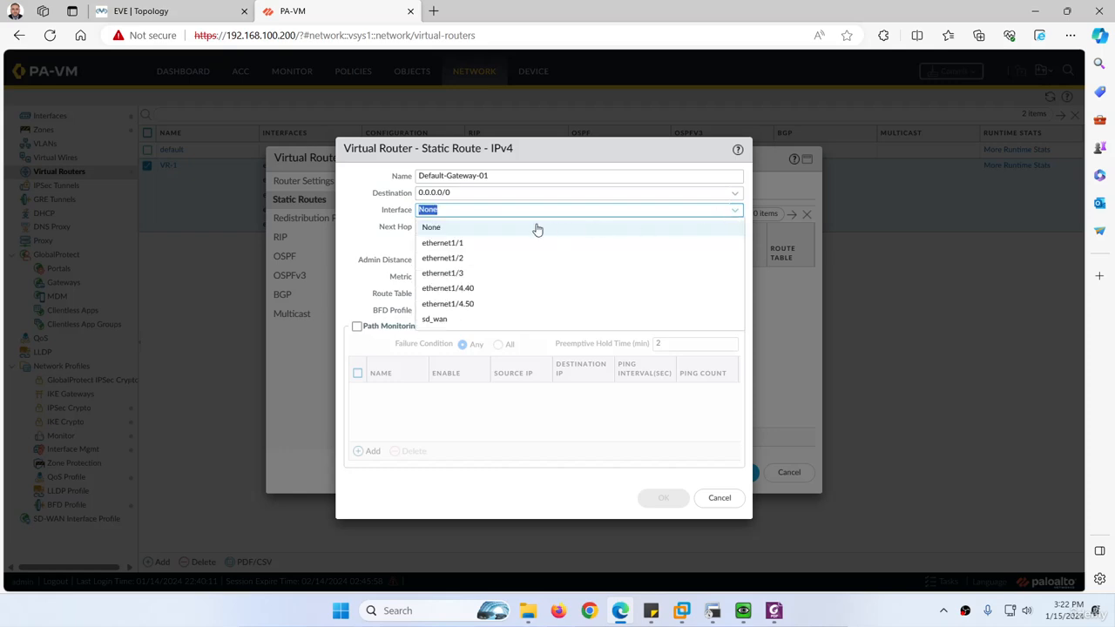
left_click(462, 241)
left_click(202, 7)
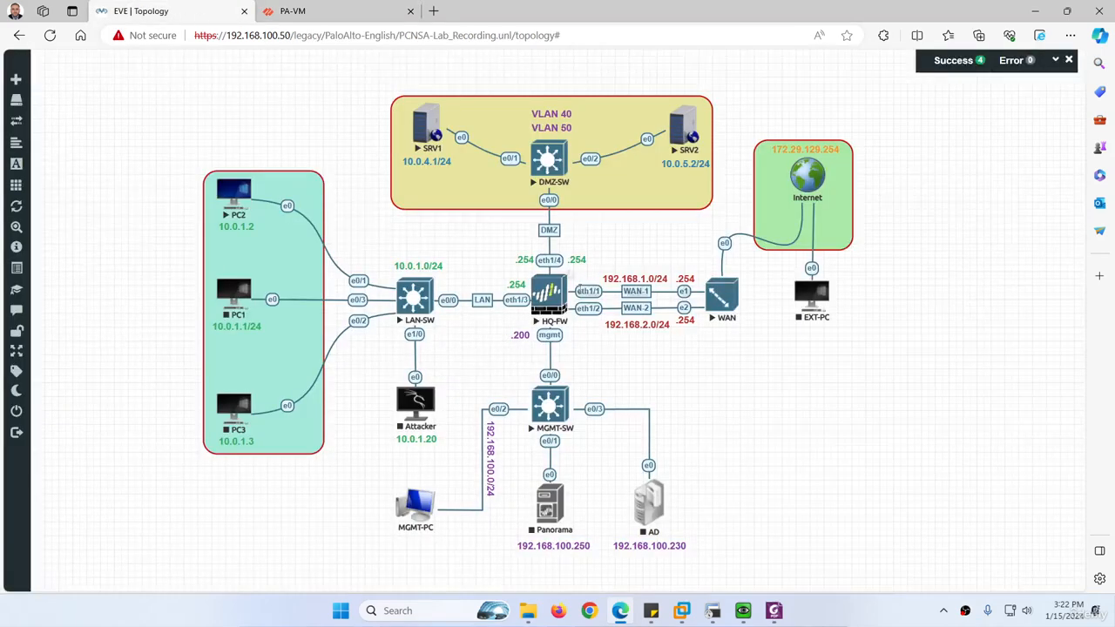
left_click(316, 7)
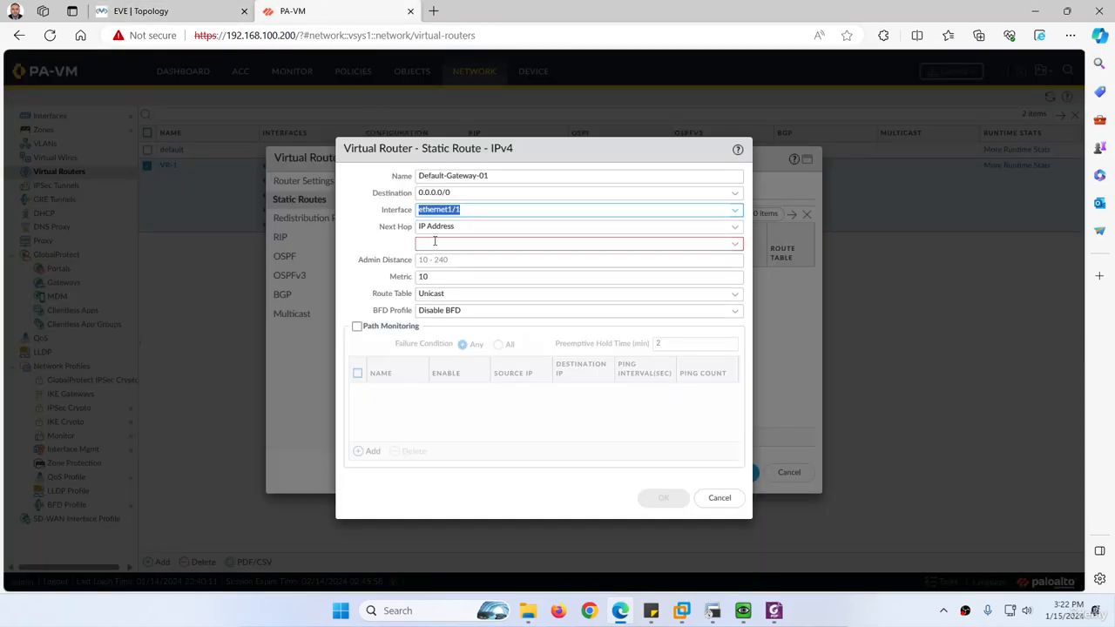
Copy the LAN1 address 192.168.1.254 from the WAN console and enter it as the route's next hop IP address
left_click(141, 10)
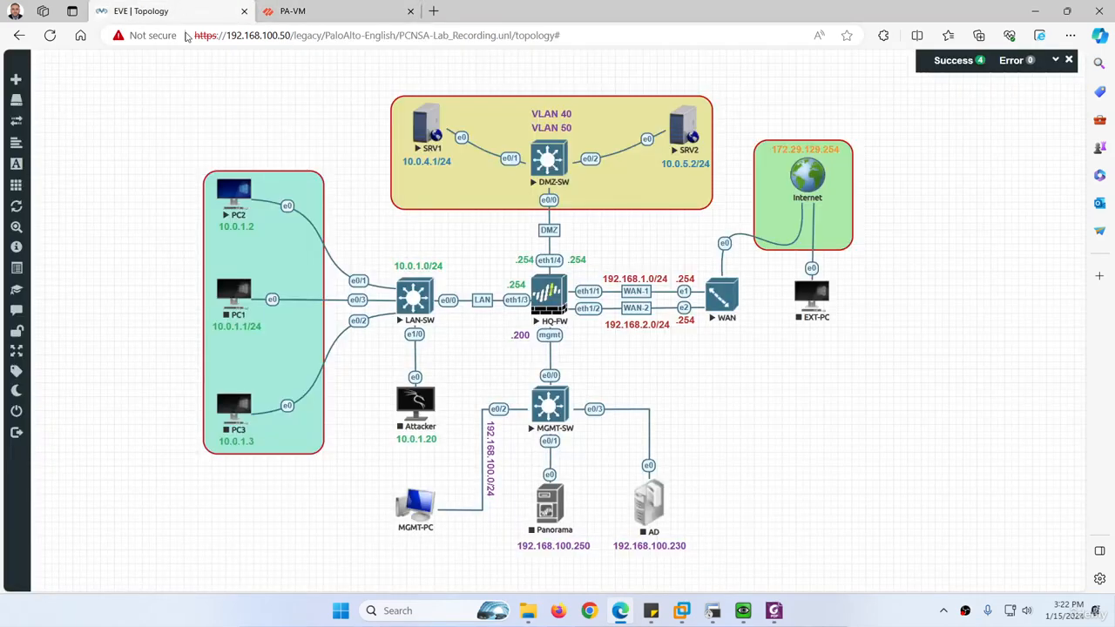
left_click(713, 610)
left_click_drag(435, 205, 328, 205)
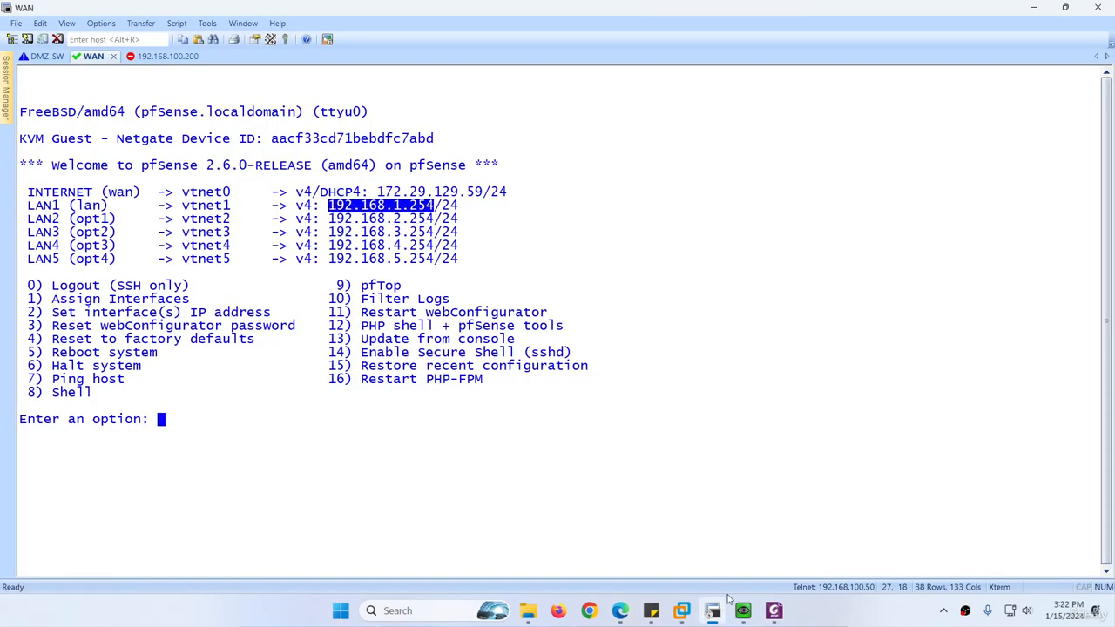
left_click(620, 611)
left_click(293, 11)
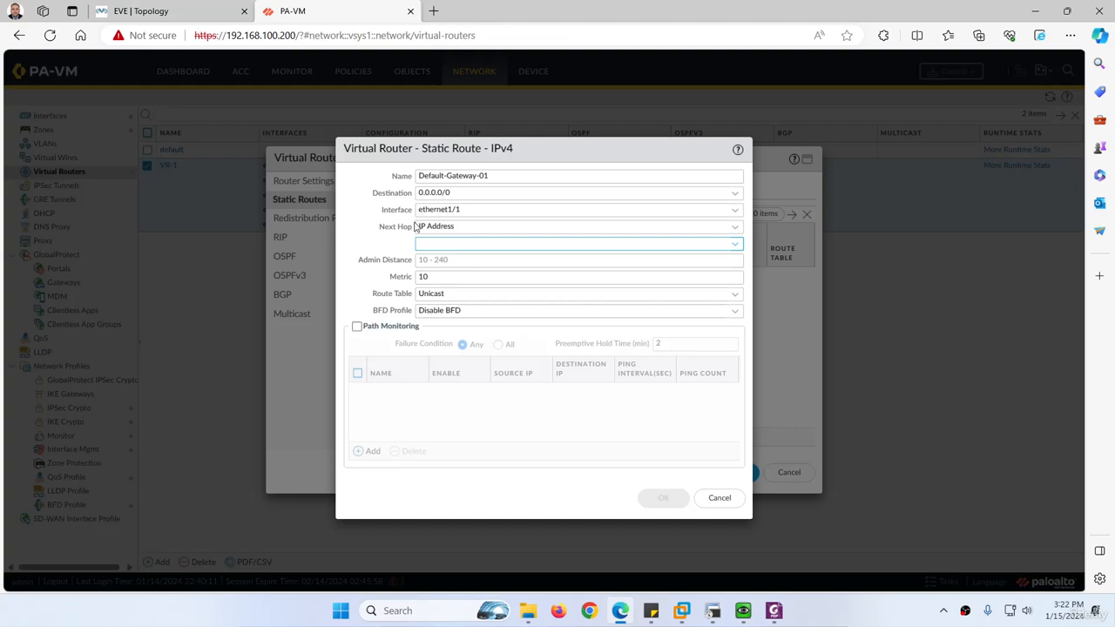
key("ctrl+v")
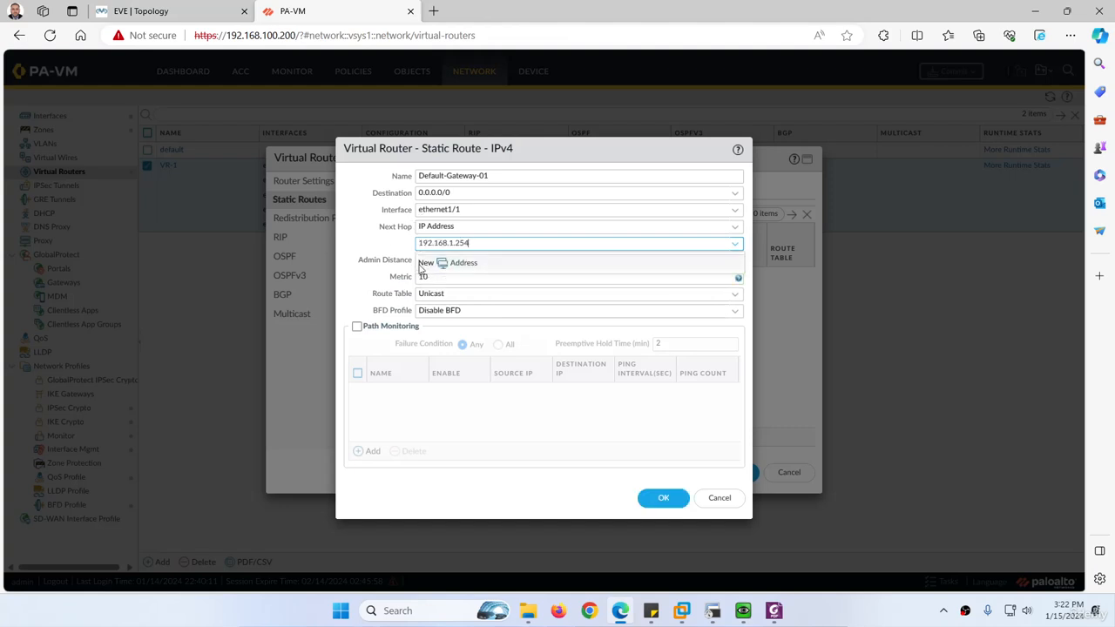
left_click(375, 258)
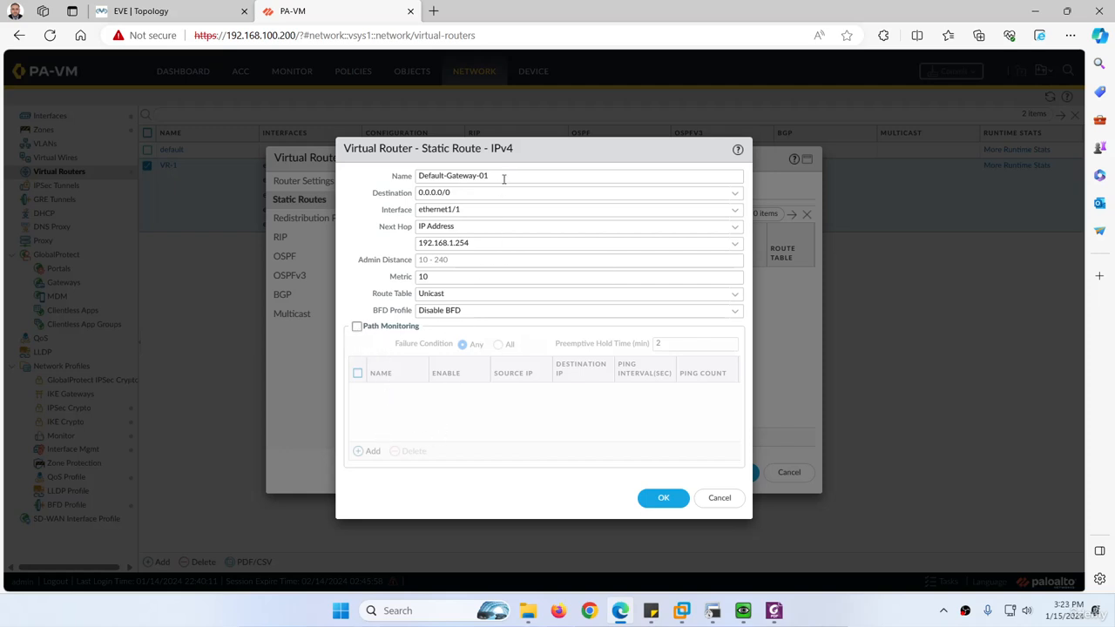
Save the Default-Gateway-01 route and add a second IPv4 static route named Default-Gateway-02, reusing the first route's name
left_click_drag(503, 176, 410, 175)
key("ctrl+c")
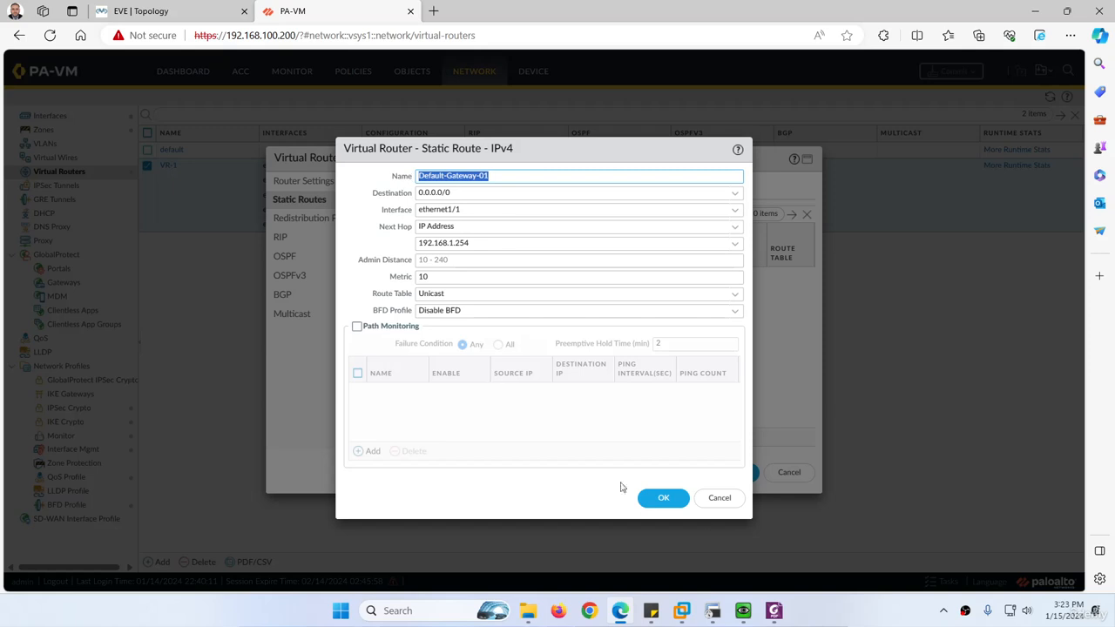
left_click(649, 498)
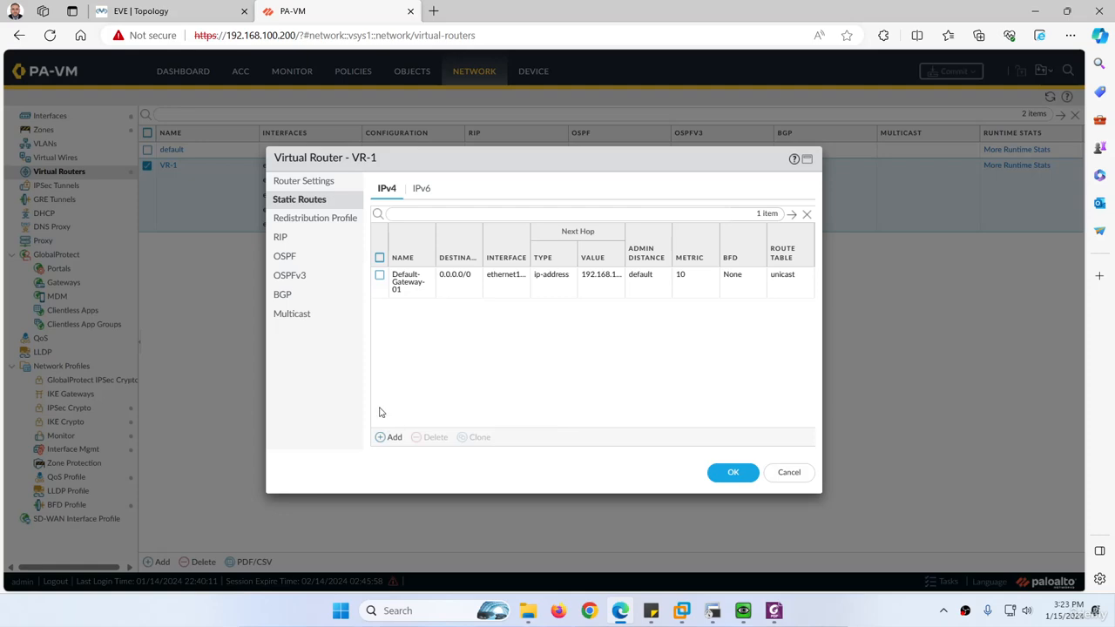
left_click(200, 11)
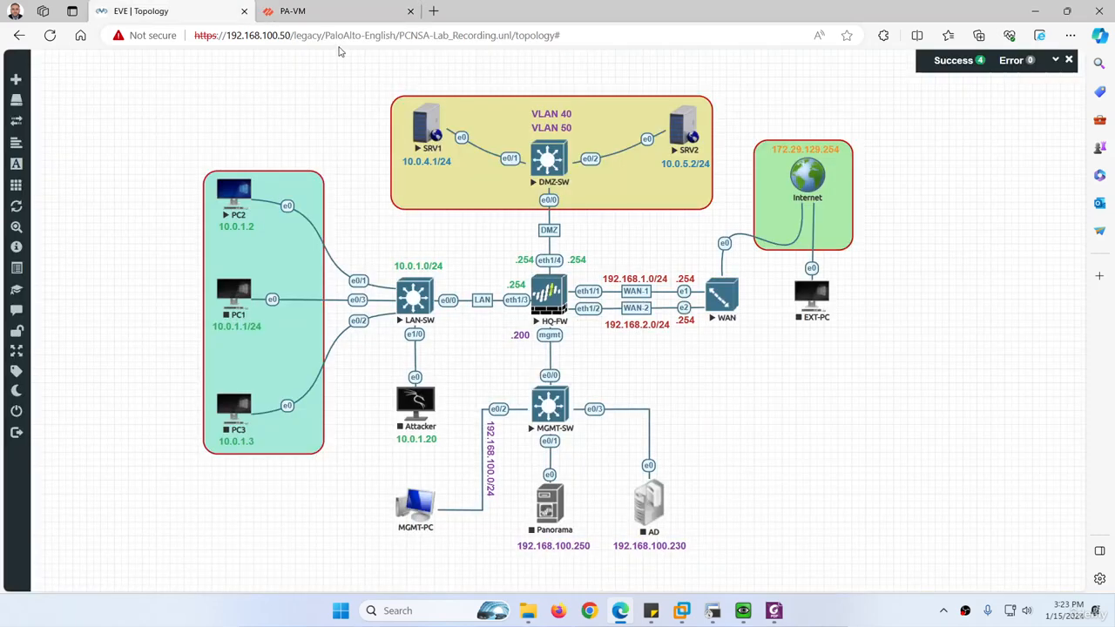
left_click(315, 20)
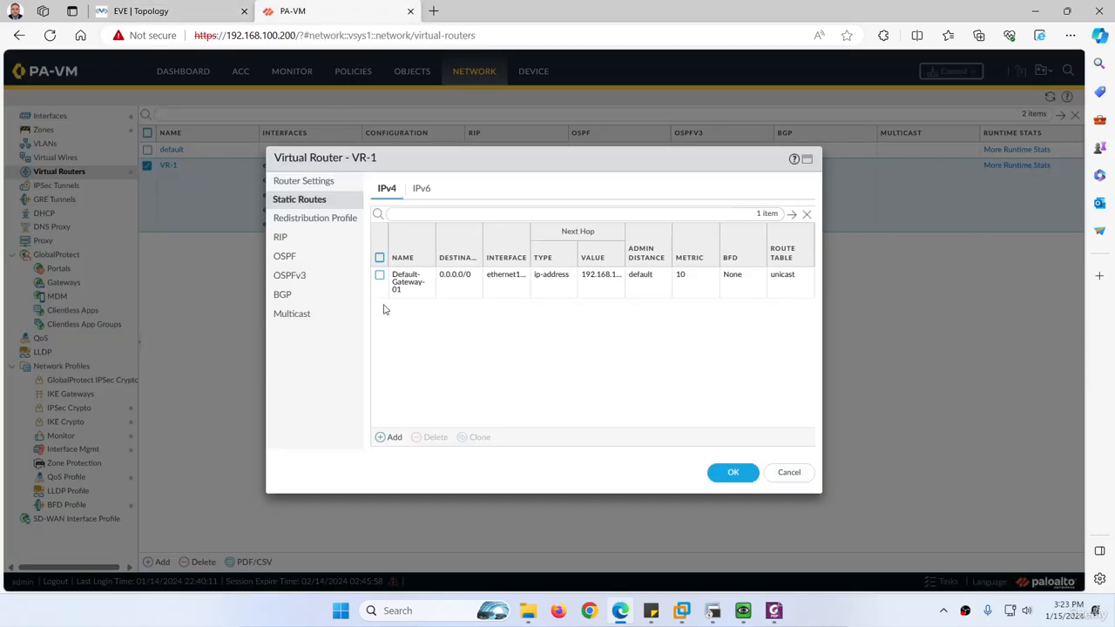
left_click(391, 437)
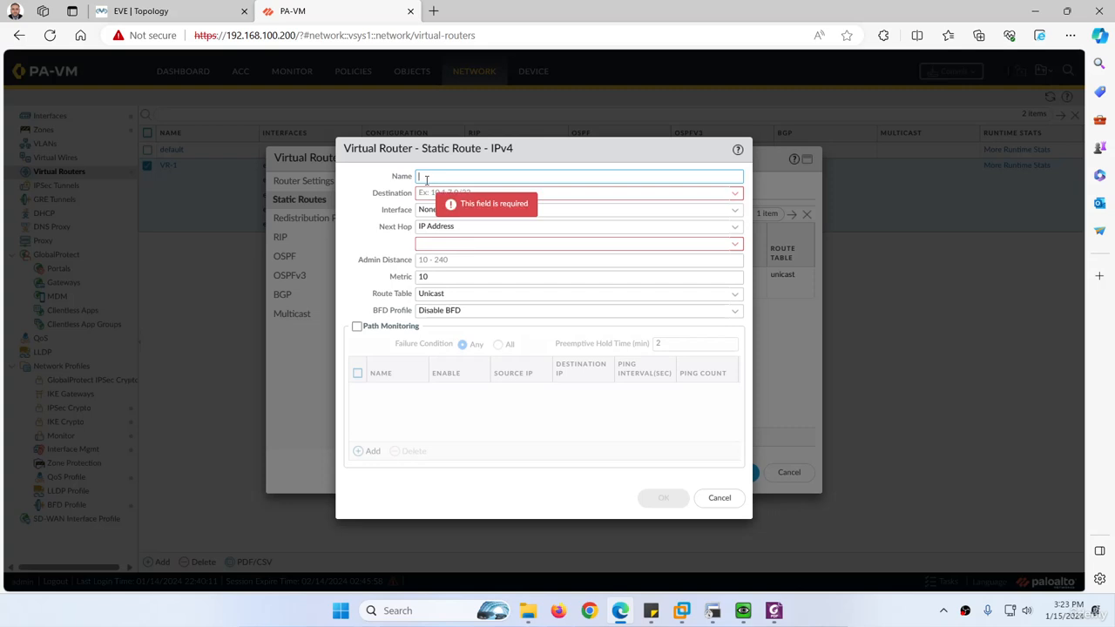
key("ctrl+v")
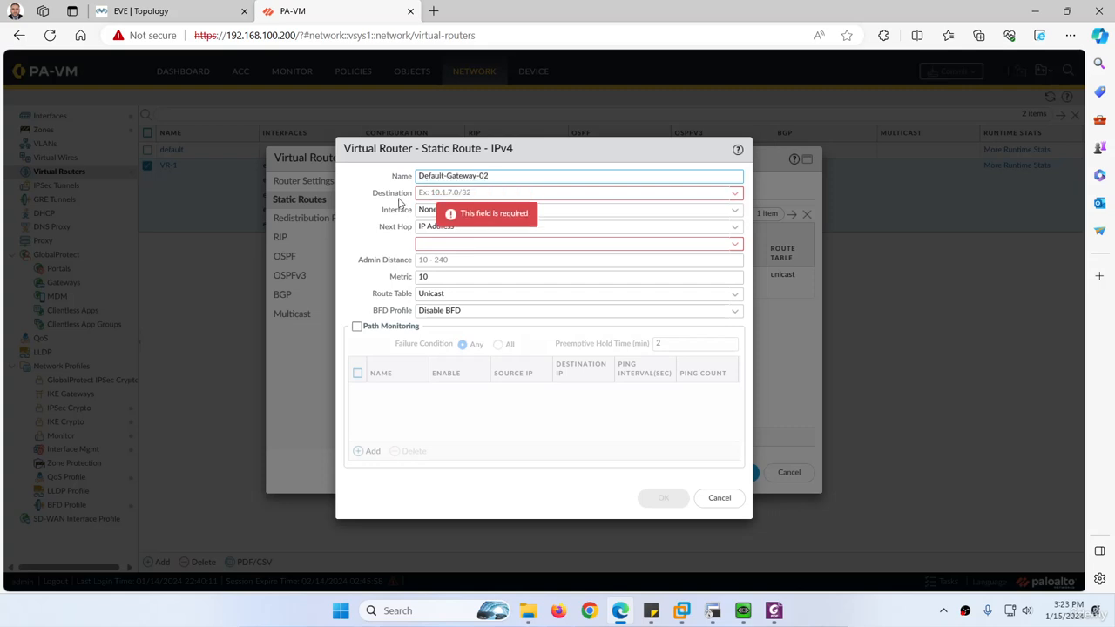
Set the destination of the Default-Gateway-02 static route to 0.0.0.0/0
left_click(430, 194)
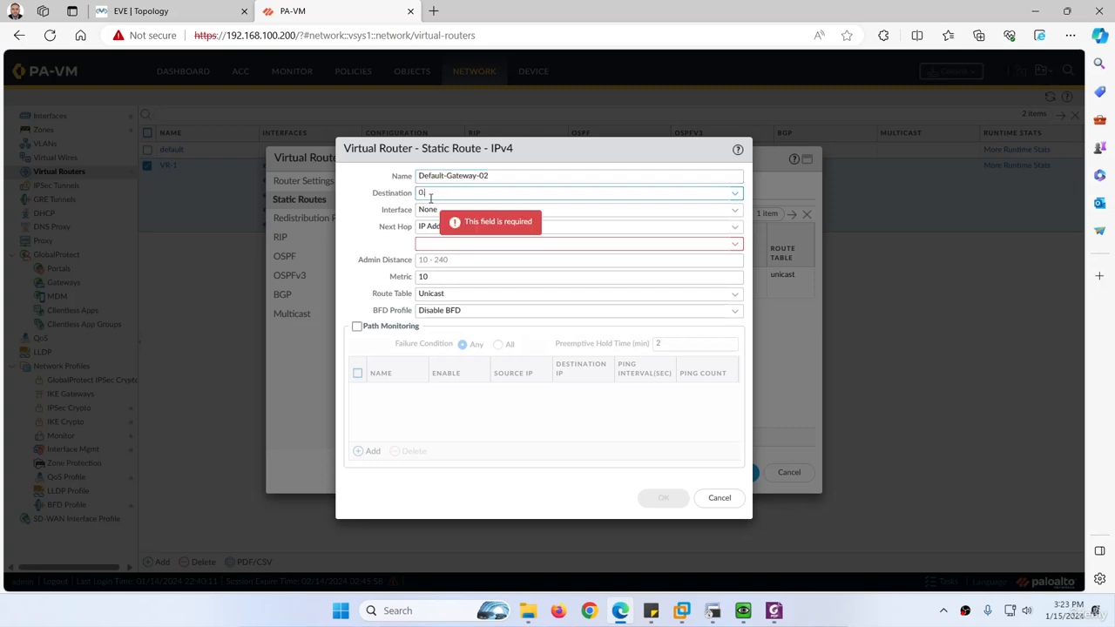
type("0.0.0.0")
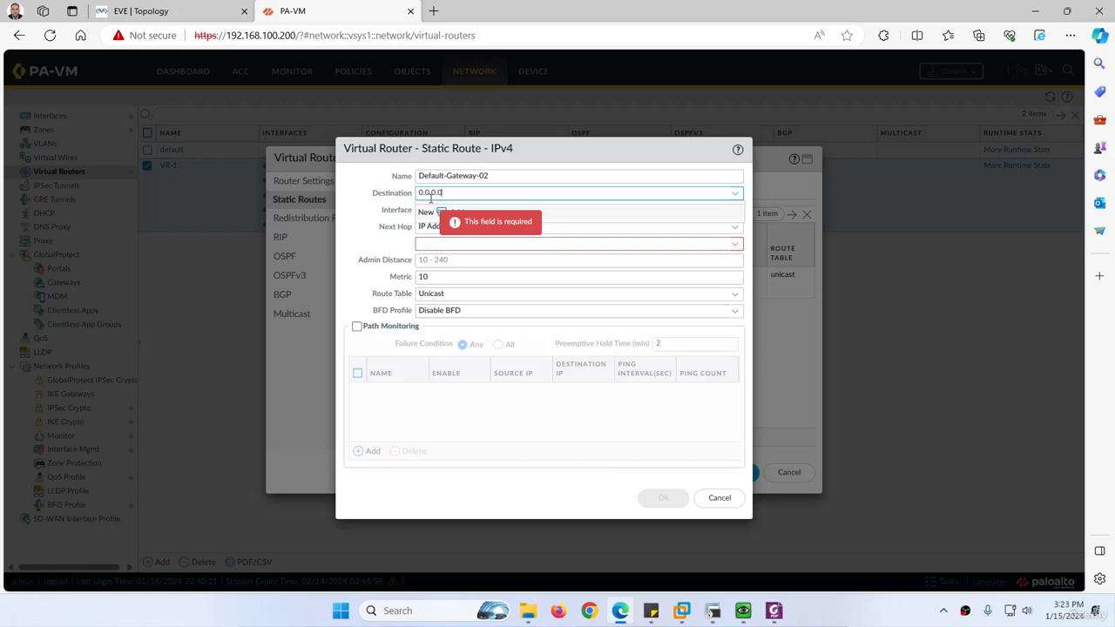
type("/0")
key("Tab")
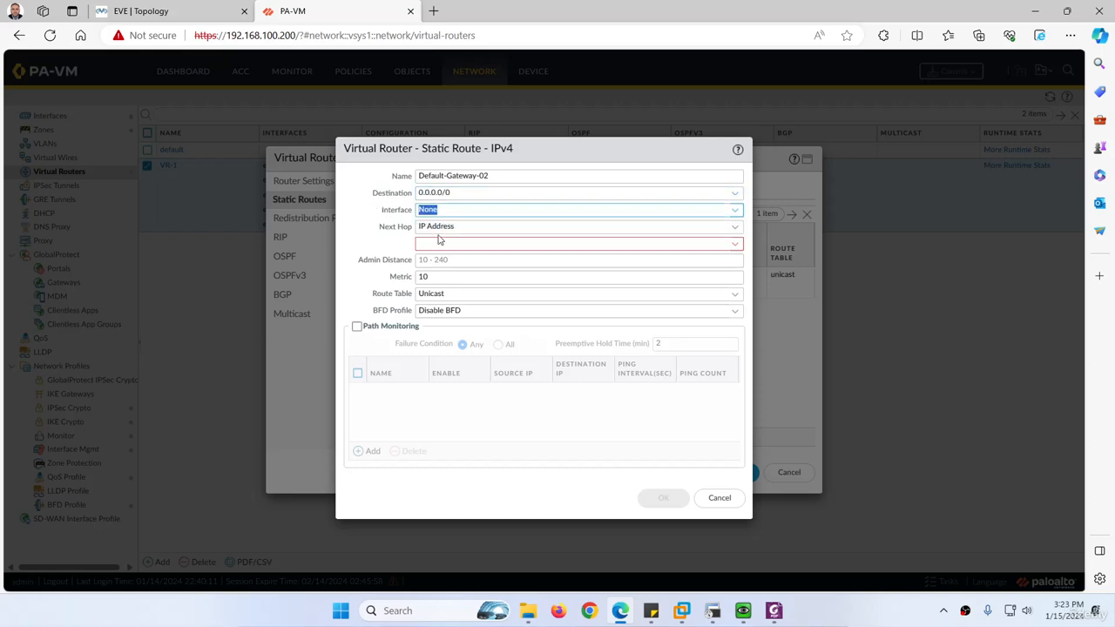
Set the route's interface to ethernet1/2 and compare it with the firewall's WAN-2 link in the topology
left_click(737, 217)
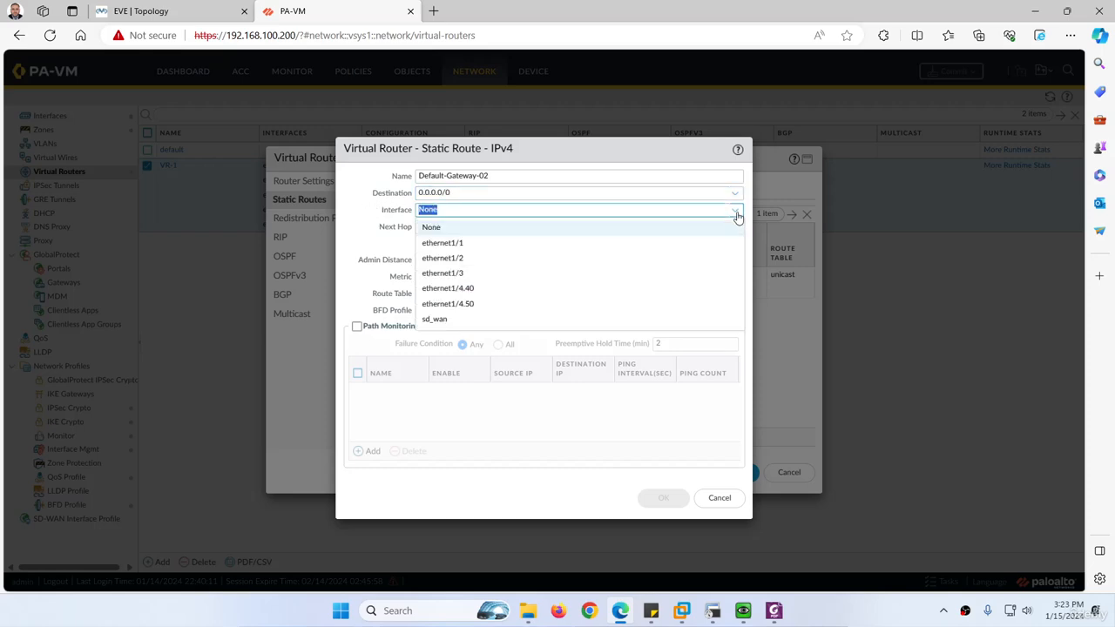
left_click(473, 257)
left_click(148, 11)
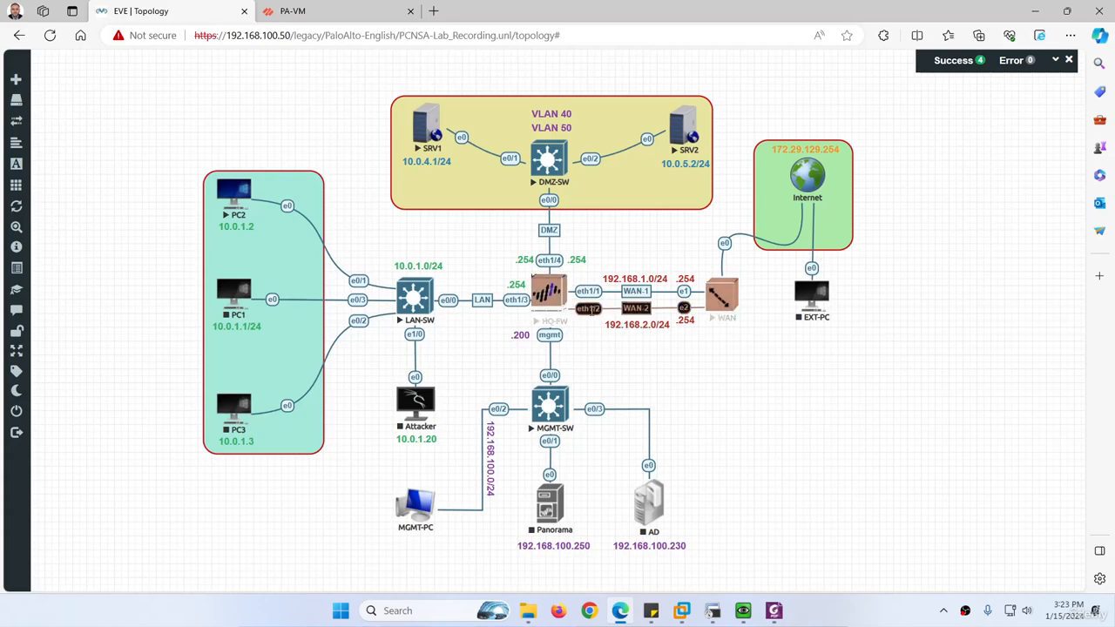
left_click(310, 13)
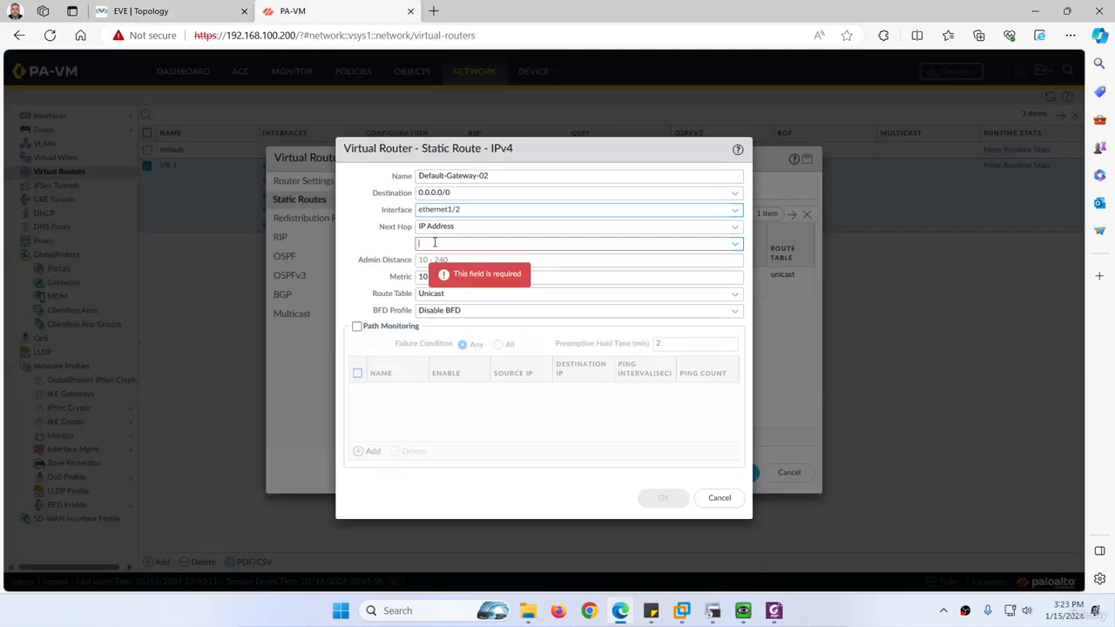
Copy the LAN2 address 192.168.2.254 from the WAN console and enter it as the route's next hop IP address
left_click(157, 10)
left_click(713, 607)
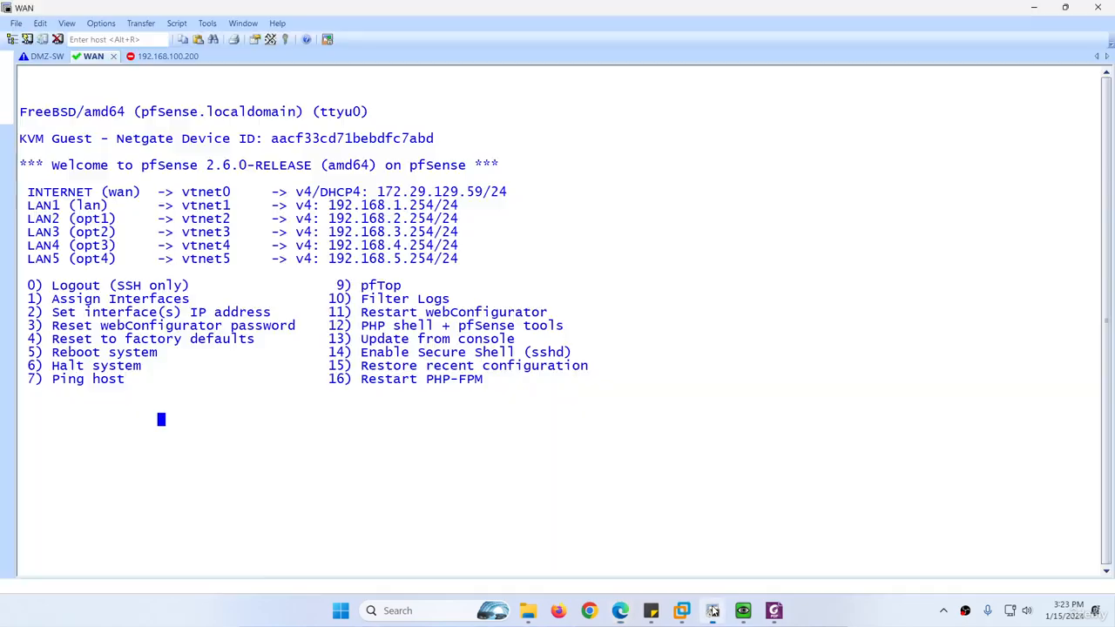
left_click(394, 219)
left_click_drag(433, 219, 328, 220)
key("ctrl+c")
left_click(713, 615)
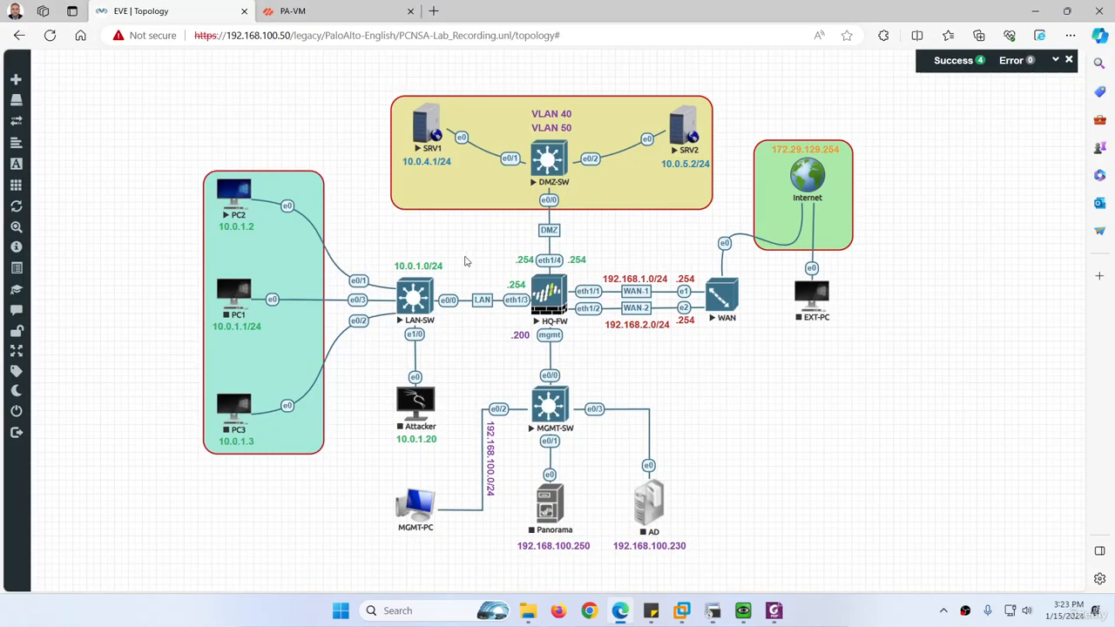
left_click(339, 11)
key("ctrl+v")
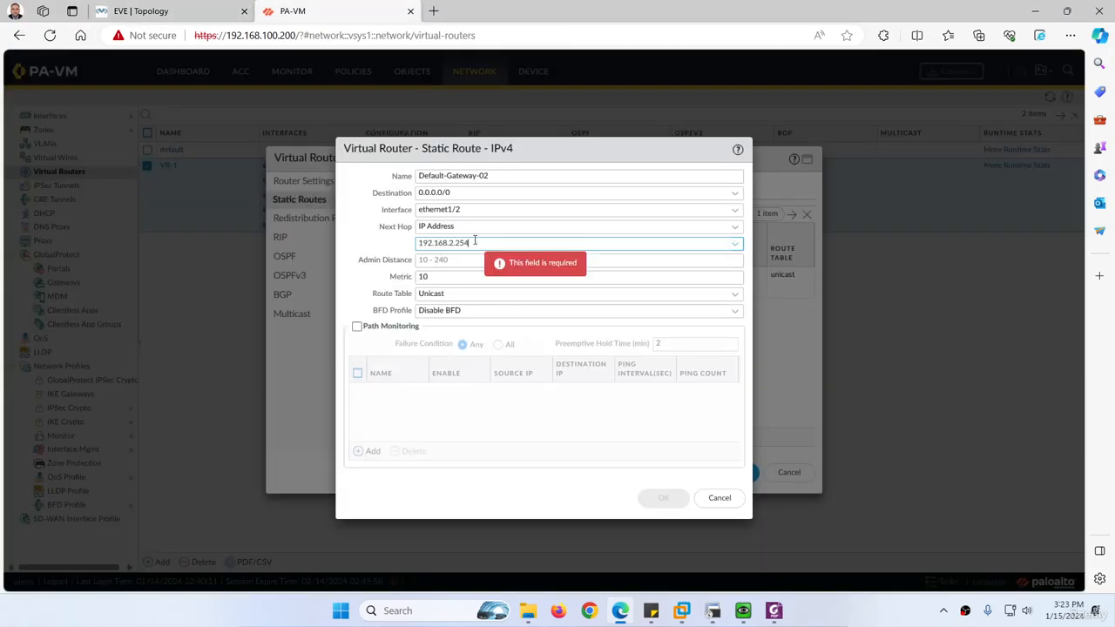
Save the Default-Gateway-02 route in virtual router VR-1 and try to commit the configuration
left_click(380, 264)
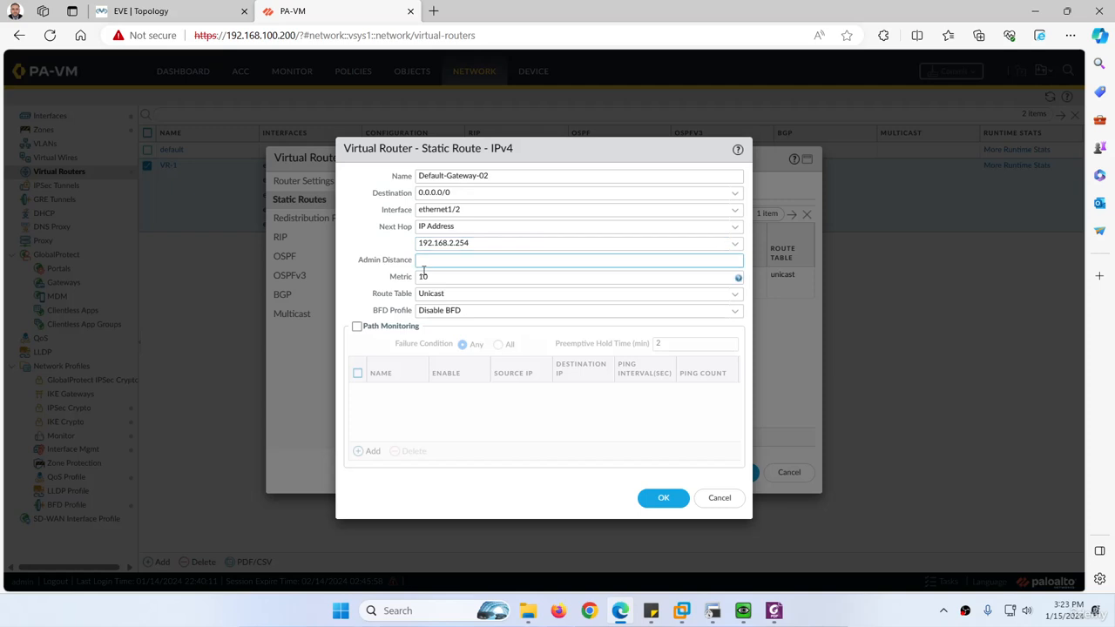
left_click_drag(437, 280, 407, 284)
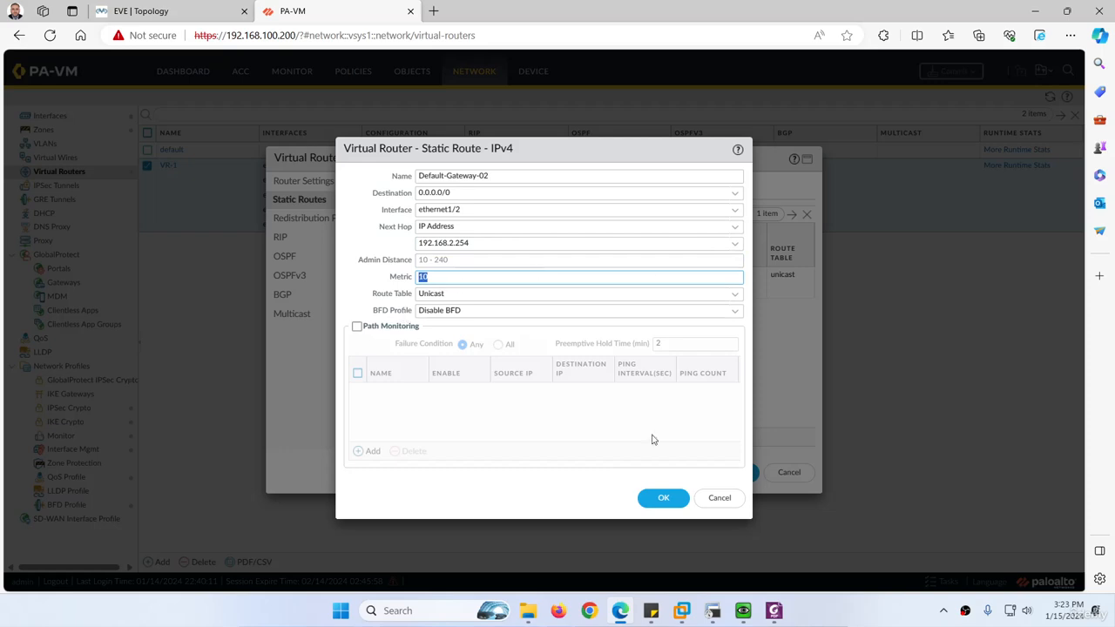
left_click(664, 498)
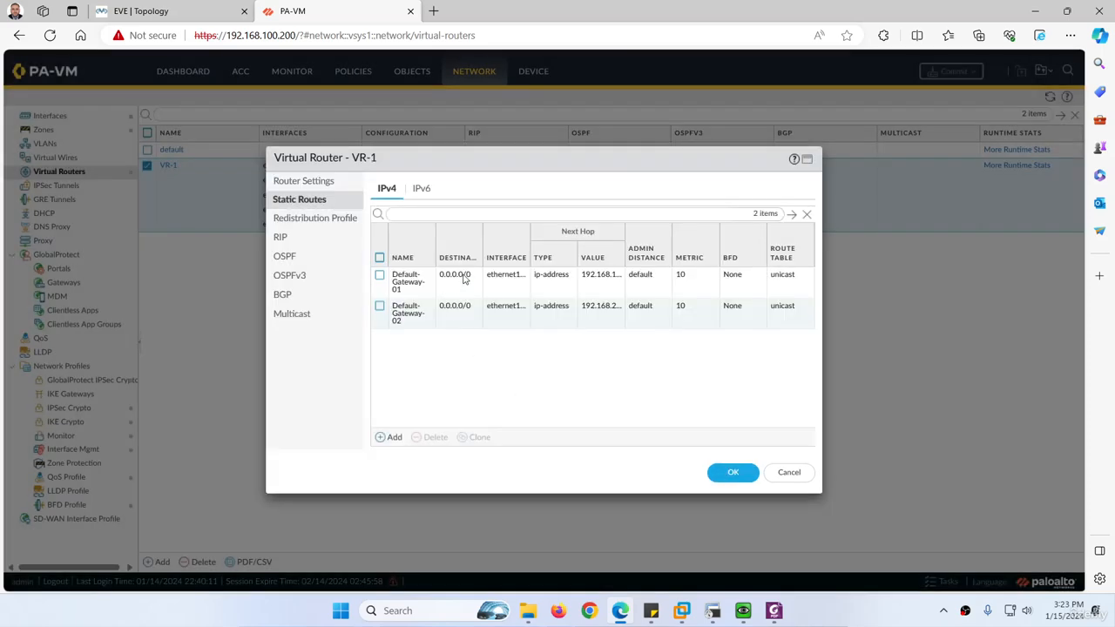
left_click(729, 473)
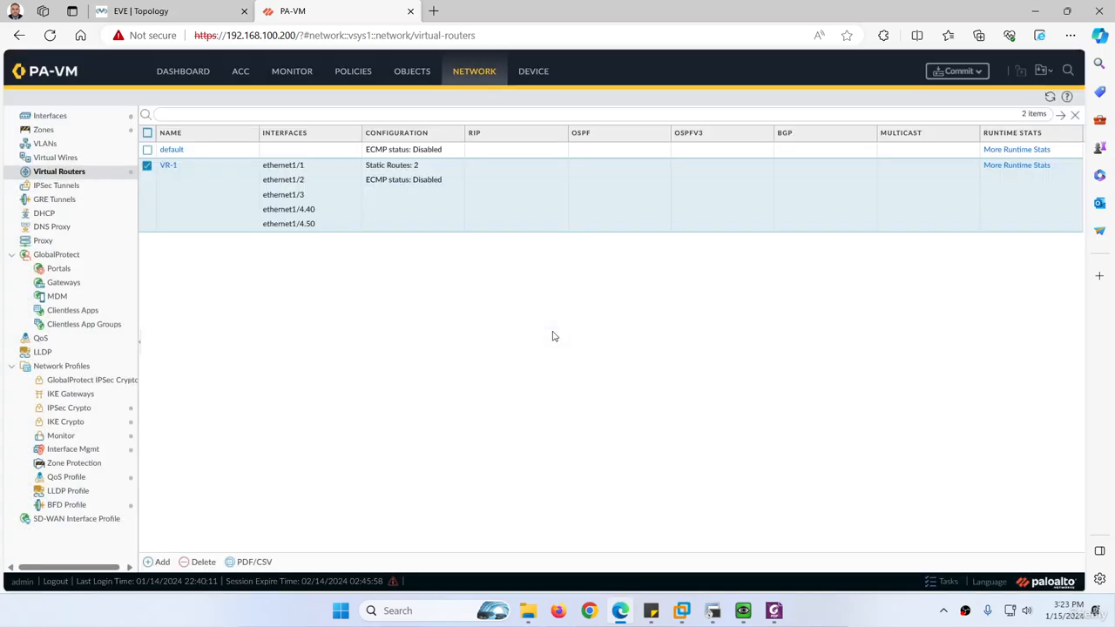
left_click(958, 71)
left_click(664, 490)
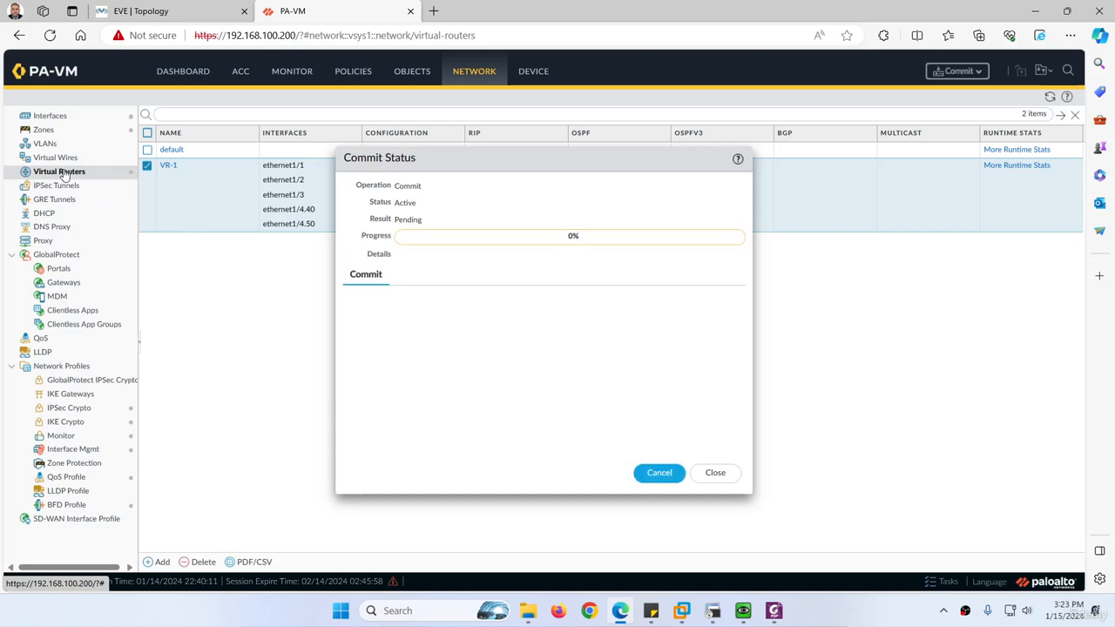
Review VR-1's ECMP settings and its IPv4 static route list without changing them
left_click(169, 165)
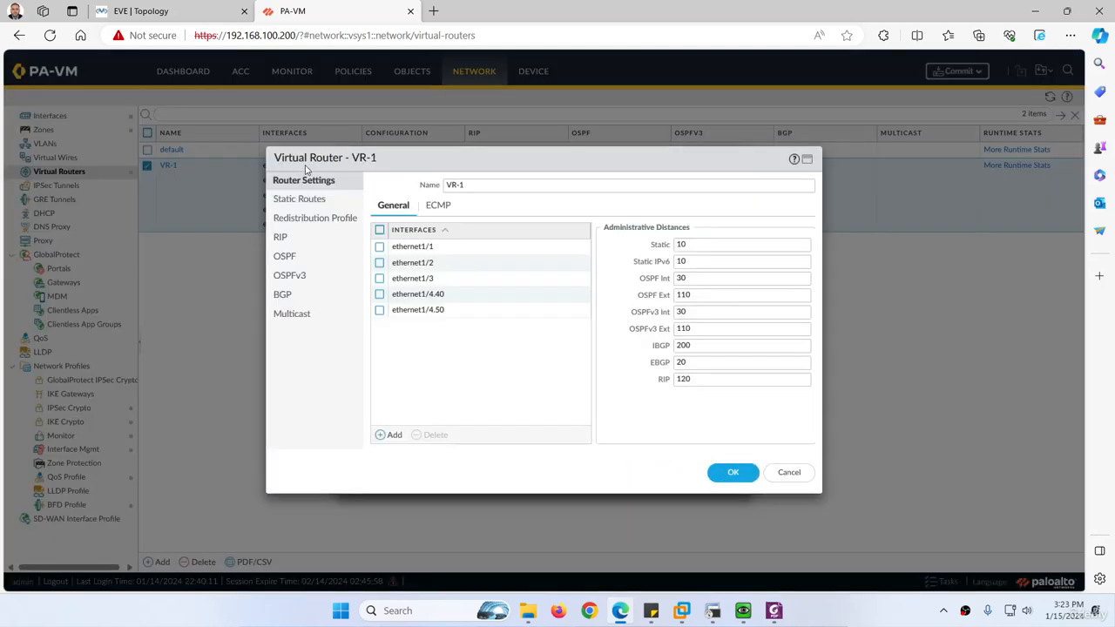
left_click(437, 207)
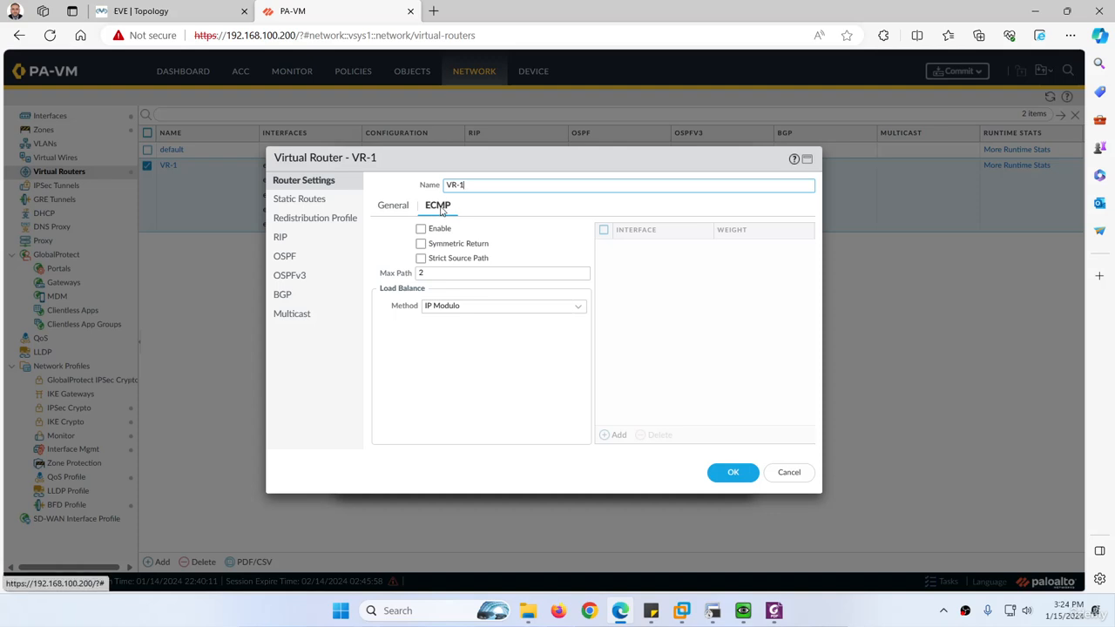
left_click(313, 203)
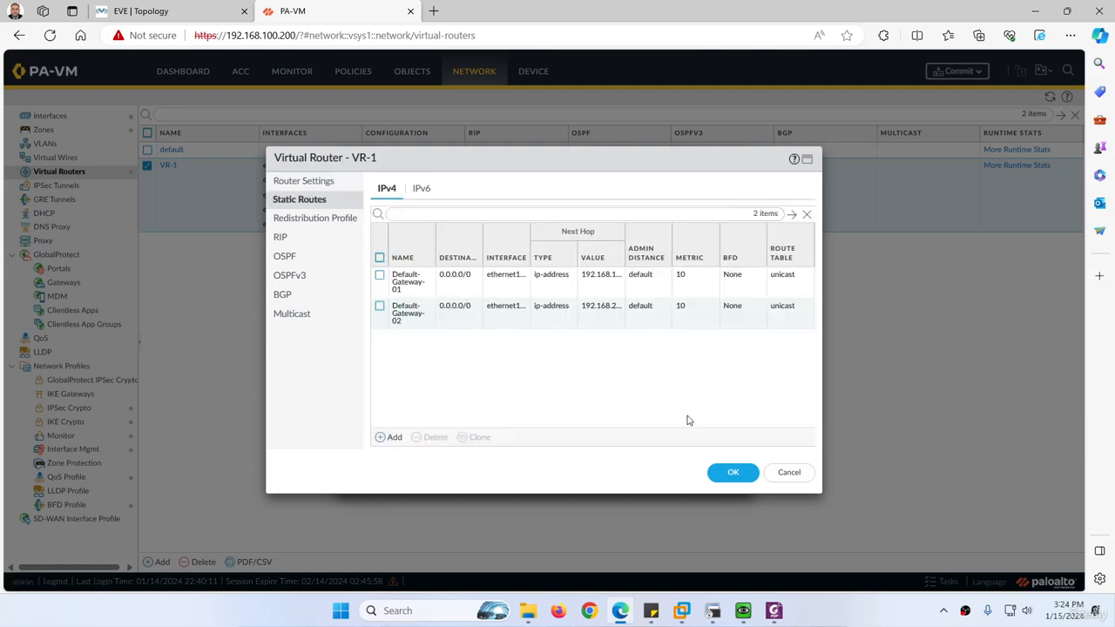
left_click(788, 472)
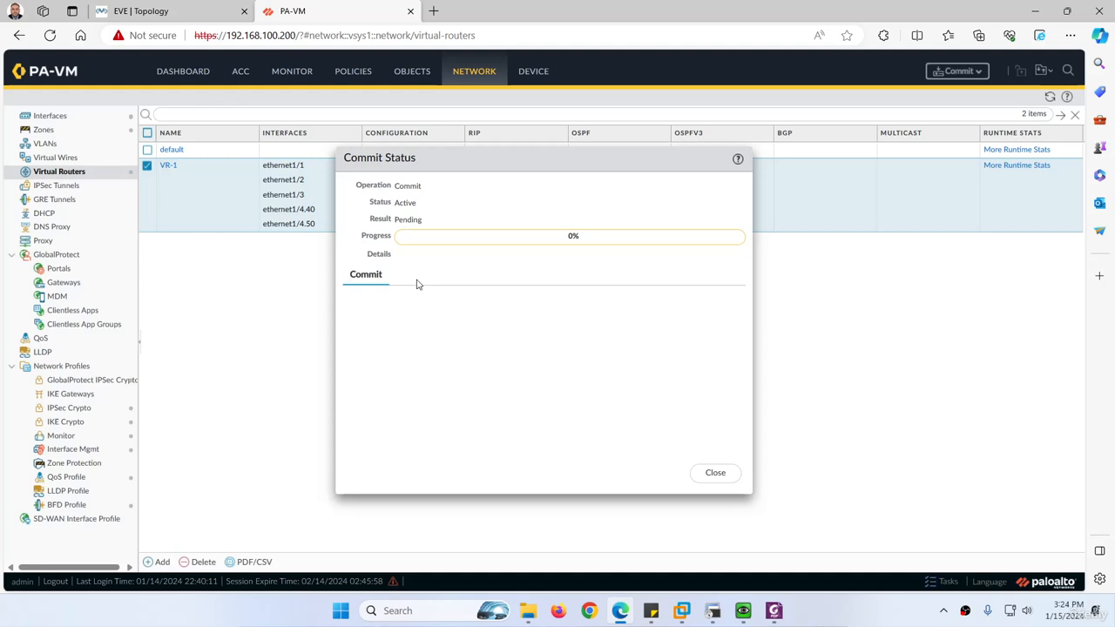
Check the Default-Gateway-02 settings in the lab guide PDF and read the details of the commit status
left_click(774, 610)
scroll(523, 392, "down", 1)
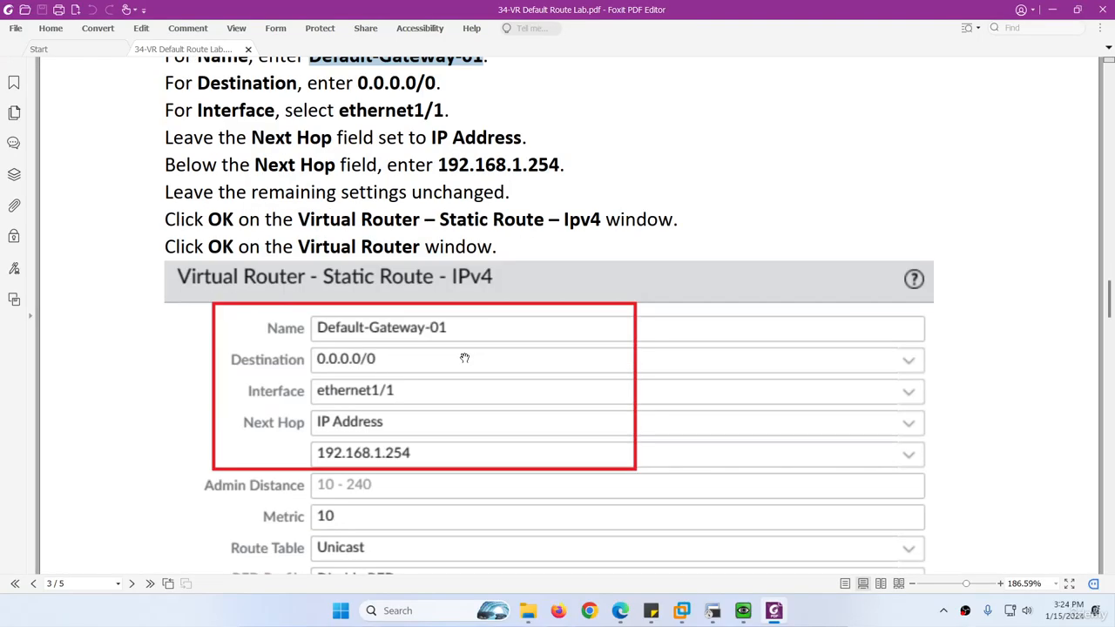
scroll(418, 332, "down", 5)
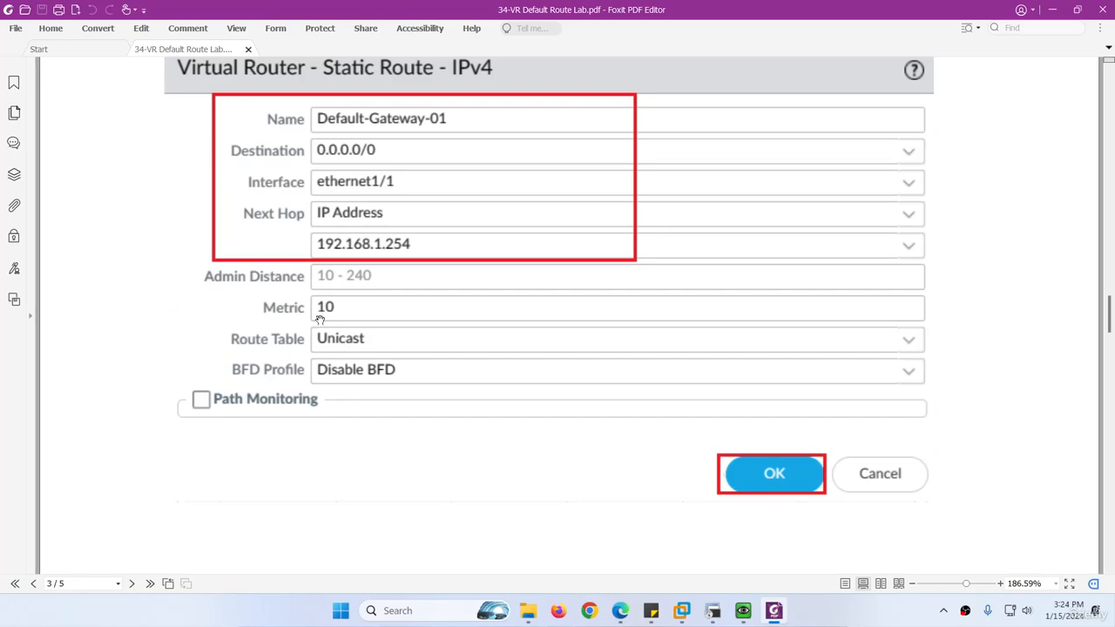
scroll(372, 333, "down", 3)
scroll(388, 340, "down", 5)
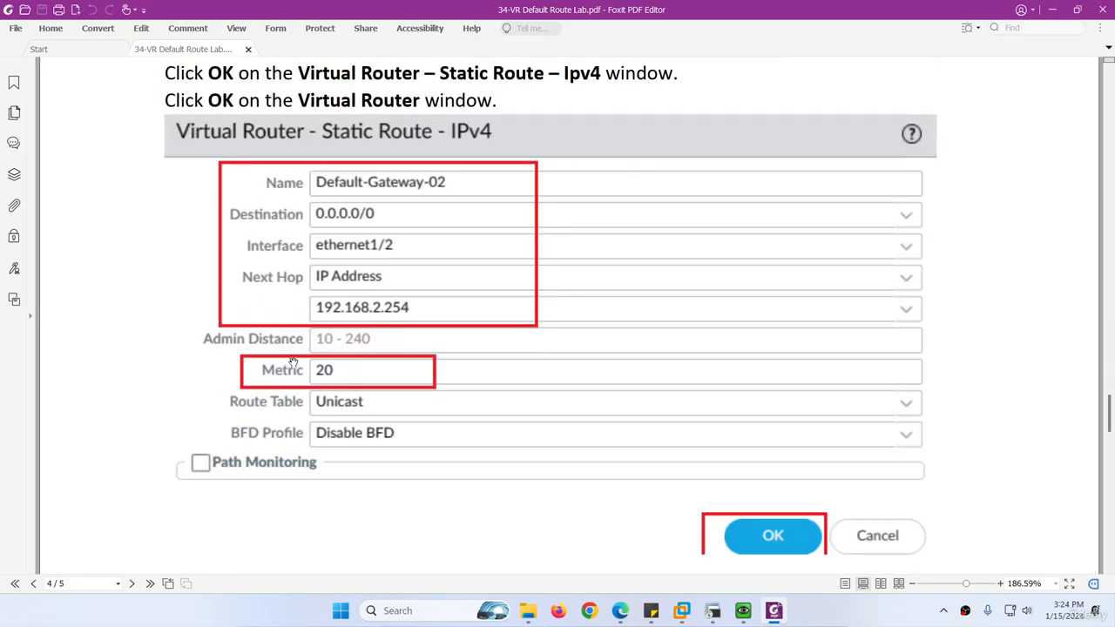
scroll(299, 362, "down", 1)
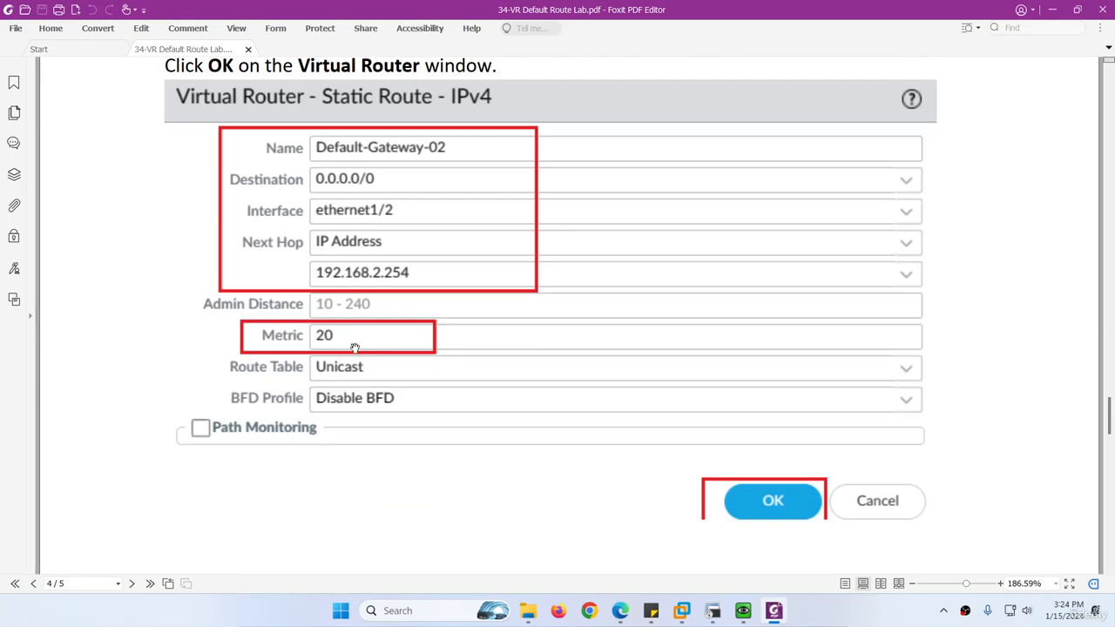
scroll(354, 347, "down", 9)
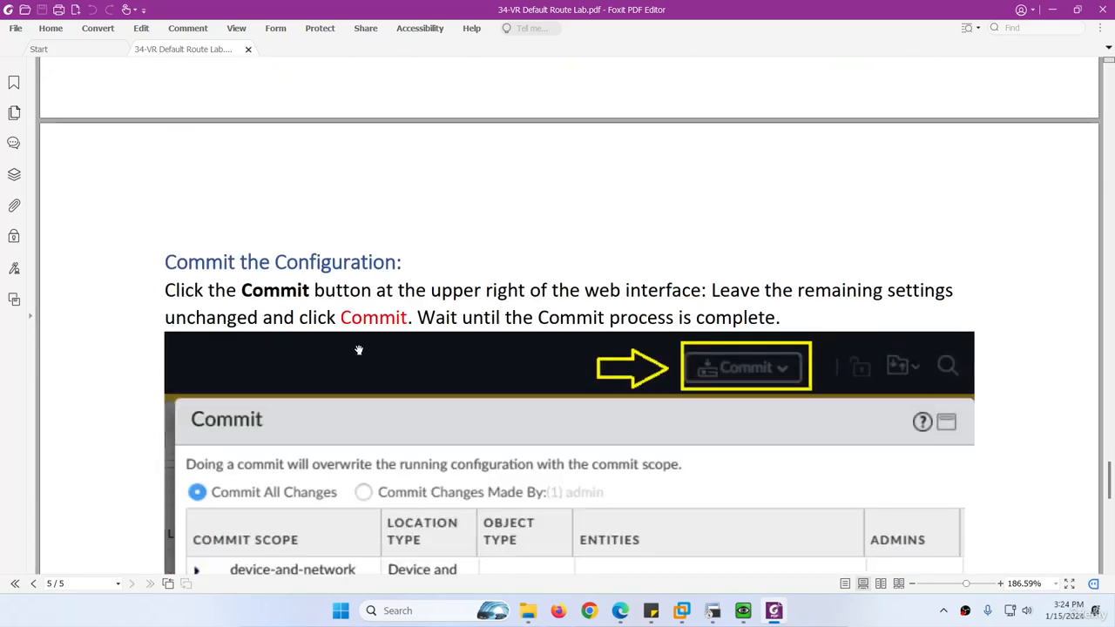
left_click(774, 611)
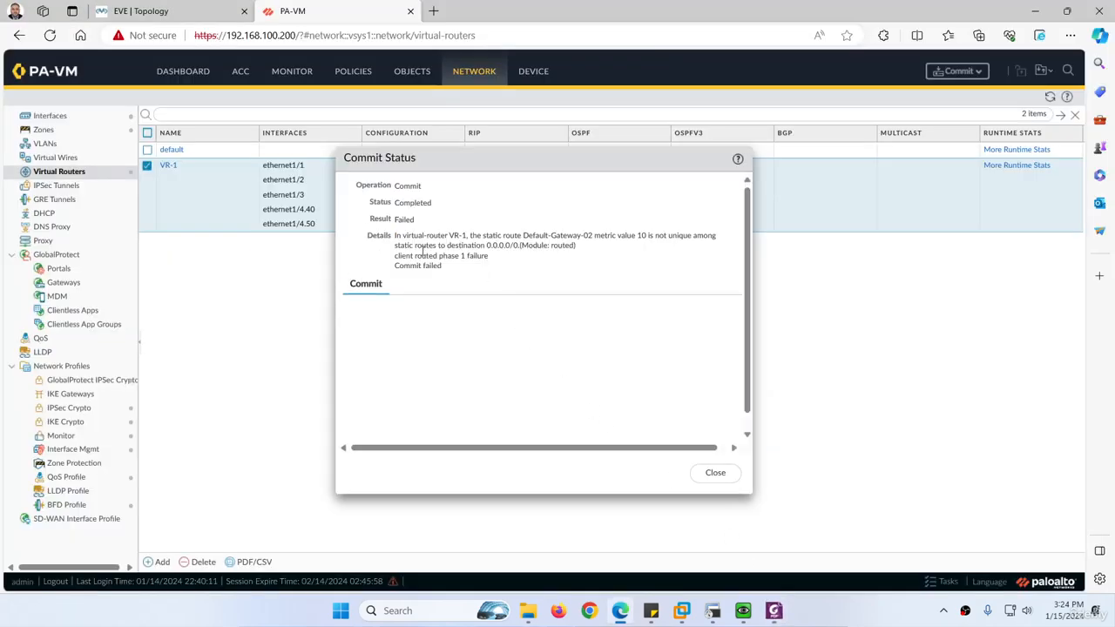
left_click_drag(395, 236, 473, 246)
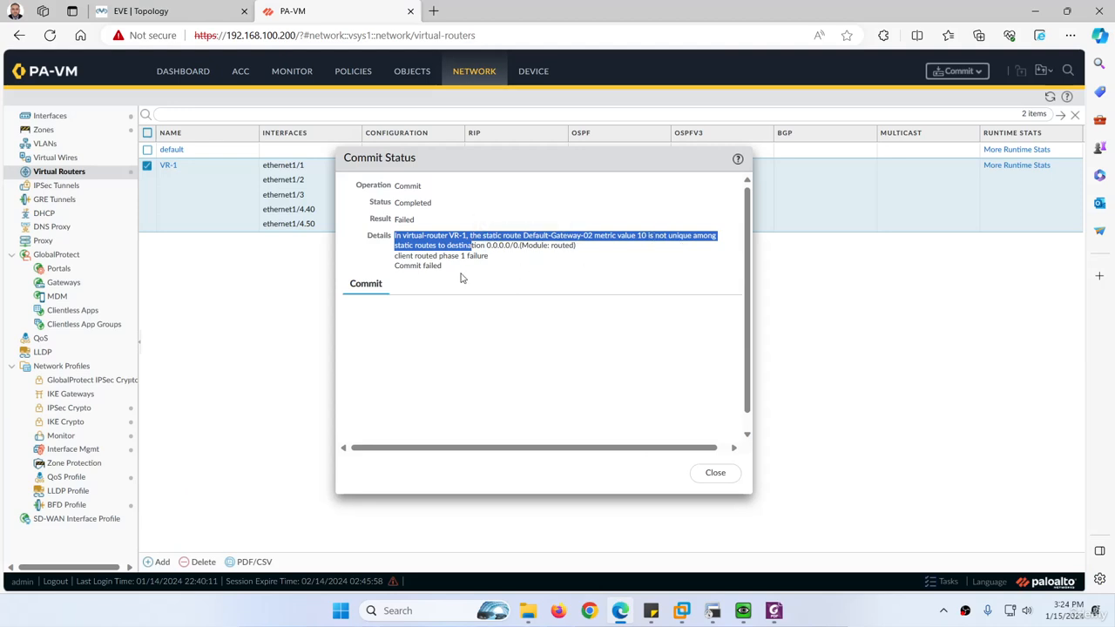
left_click(719, 473)
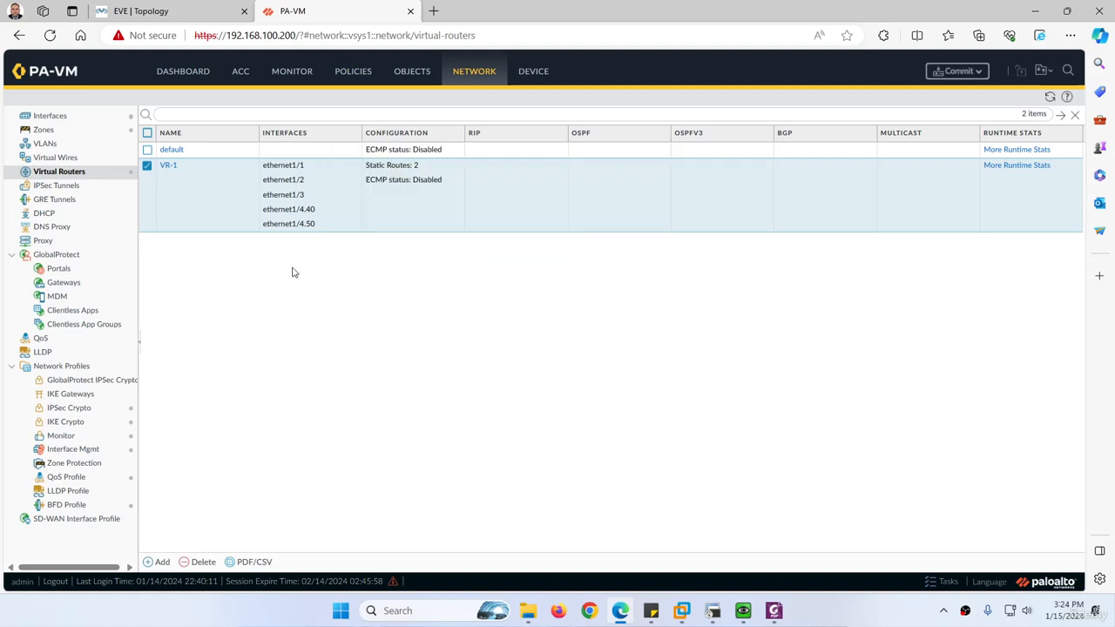
Set the metric of VR-1's Default-Gateway-02 static route to 20 and commit the configuration
left_click(169, 166)
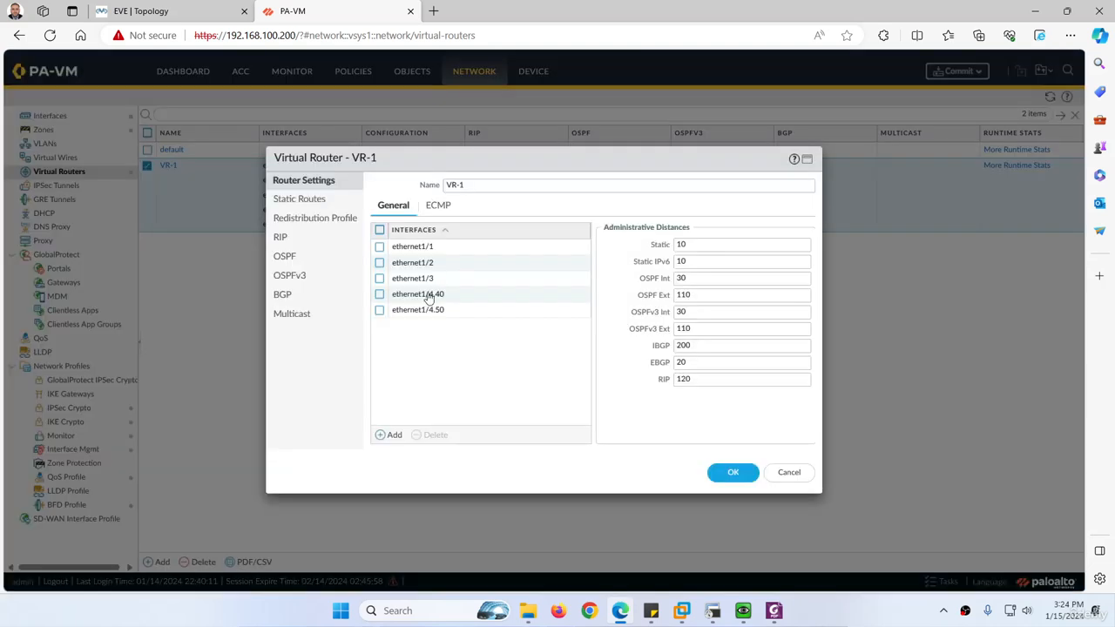
left_click(297, 202)
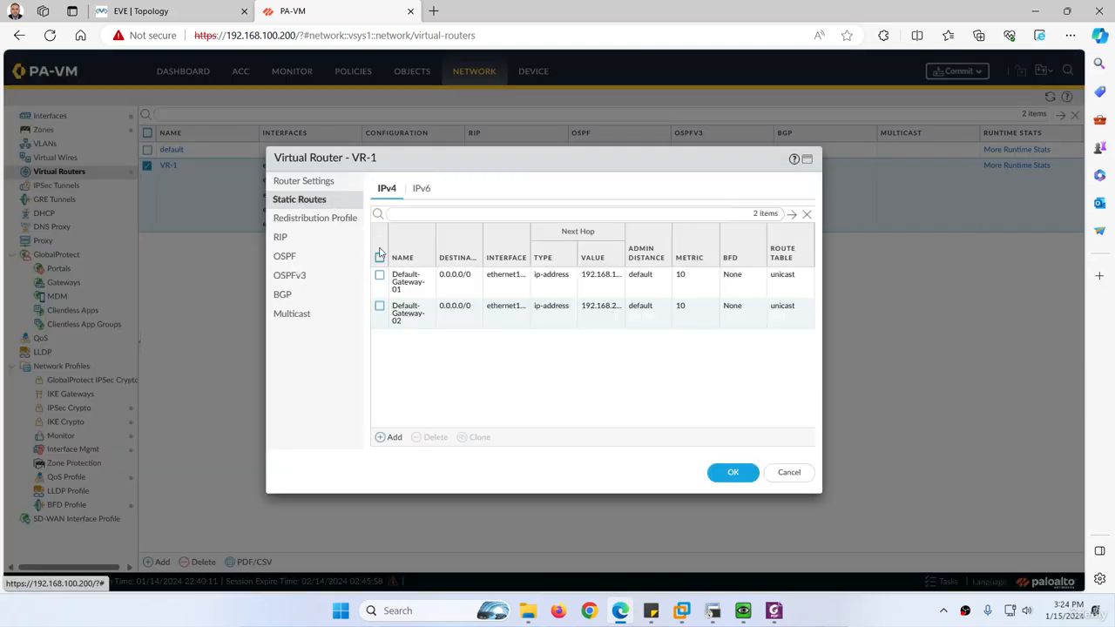
left_click(412, 317)
left_click(412, 317)
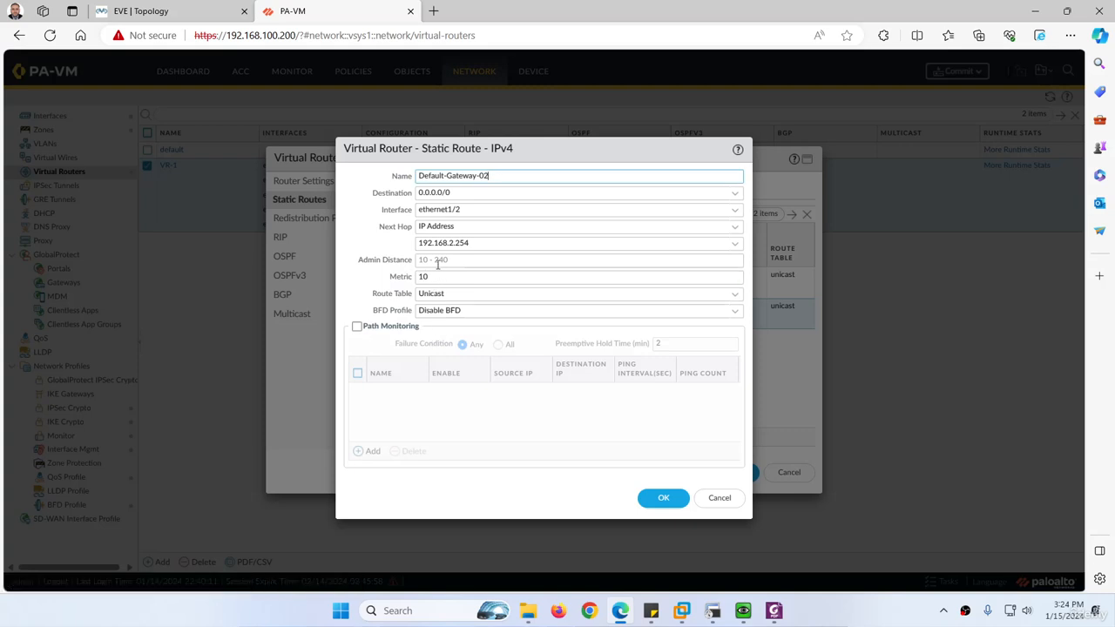
left_click_drag(435, 276, 415, 276)
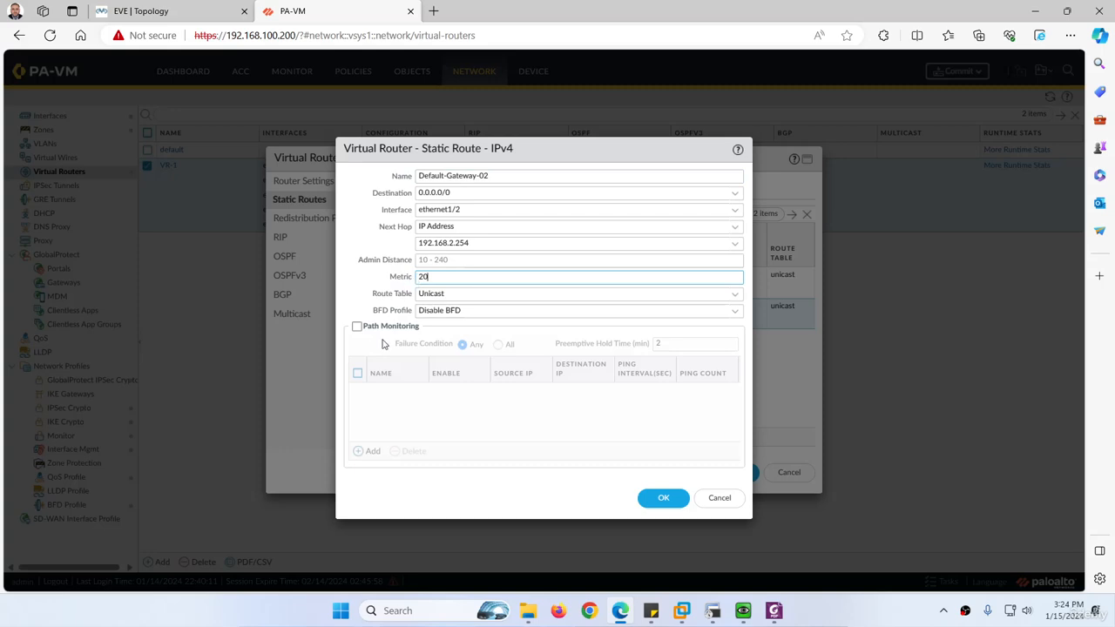
left_click(661, 497)
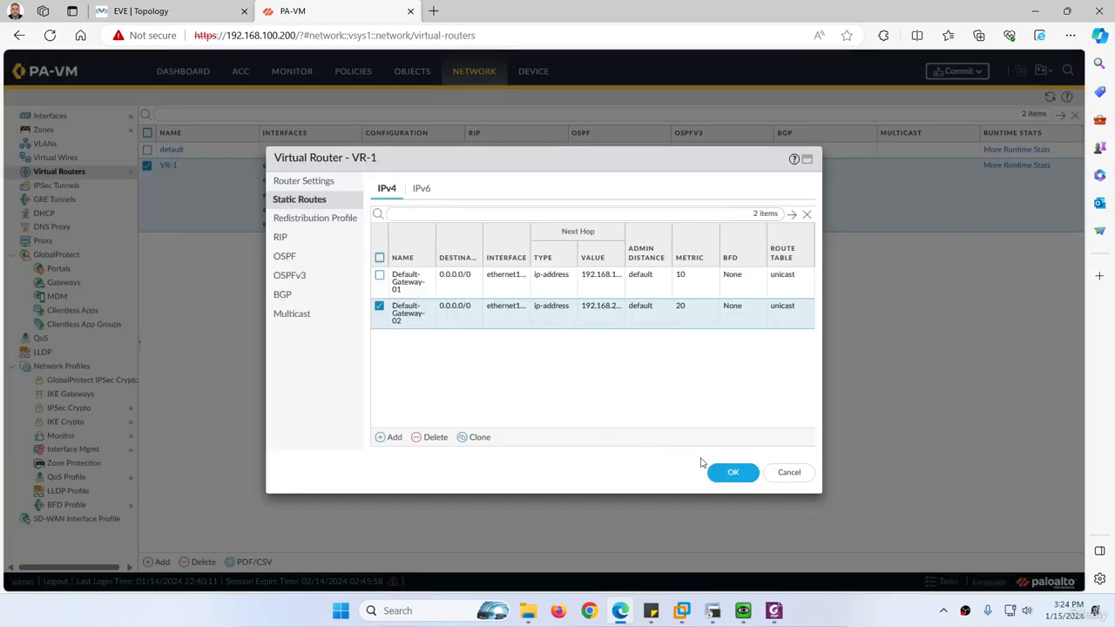
left_click(726, 473)
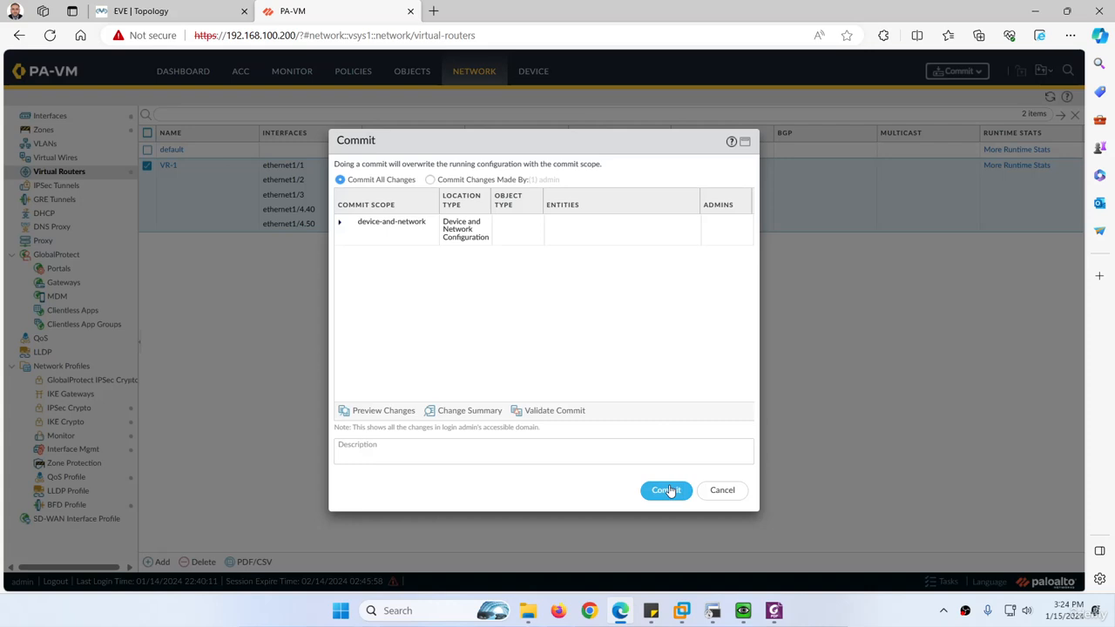
left_click(668, 491)
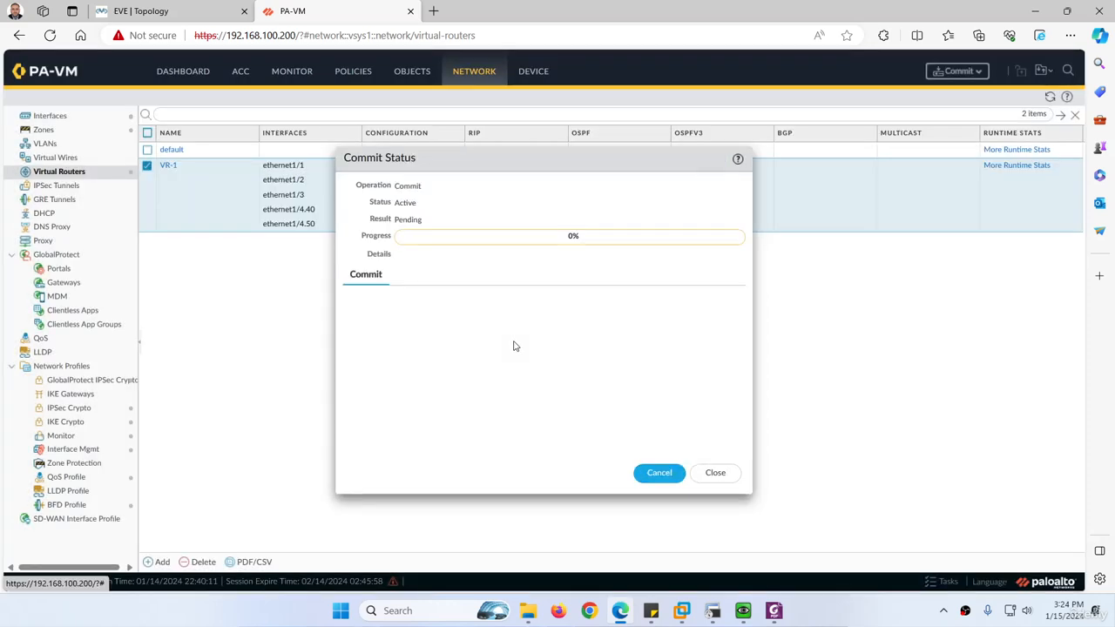
Check VR-1's ECMP settings and compare the metrics of its two IPv4 default static routes while the commit runs
left_click(168, 166)
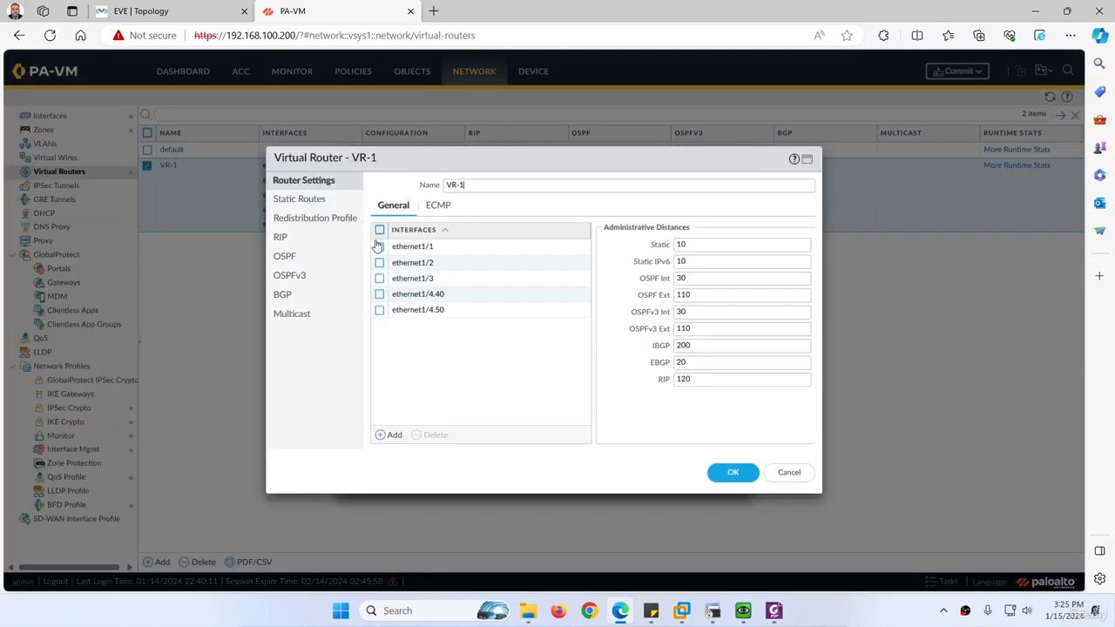
left_click(441, 213)
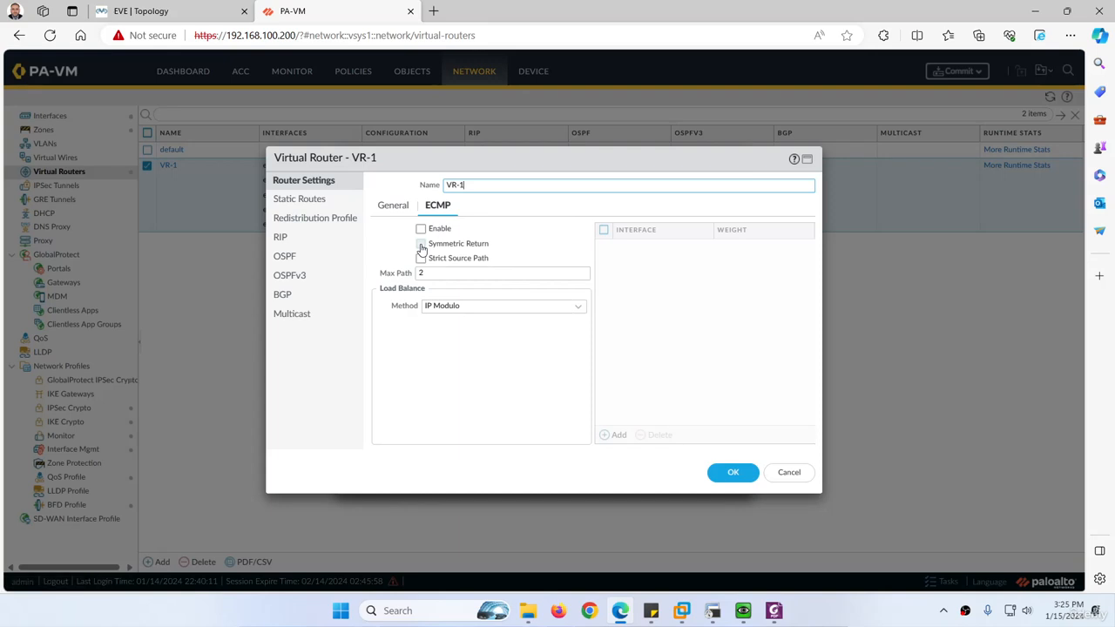
left_click(316, 202)
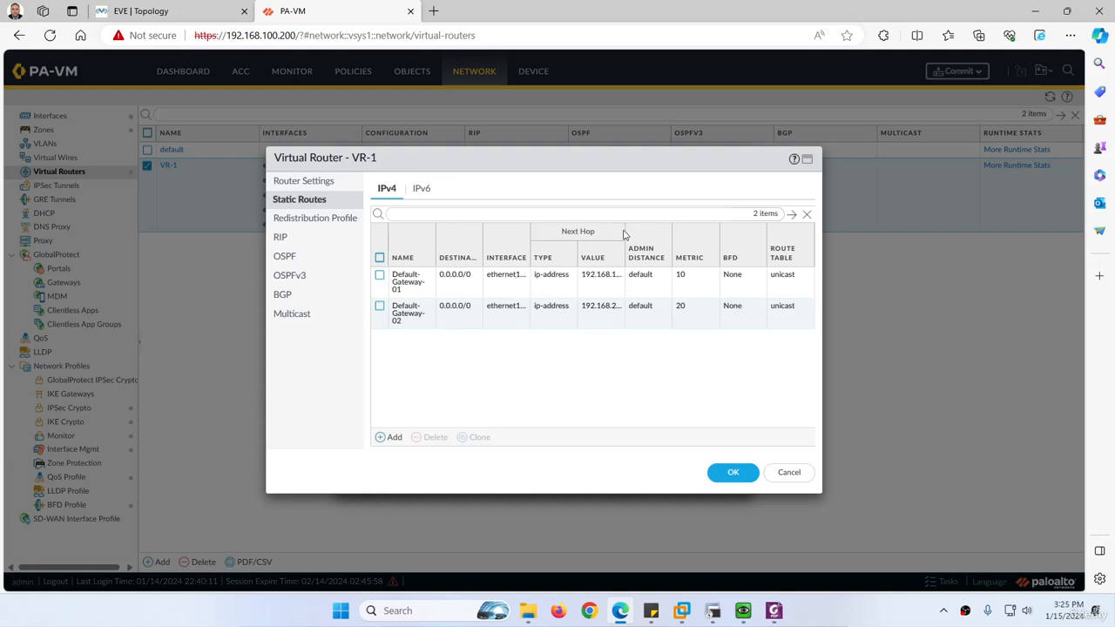
left_click_drag(626, 247, 628, 252)
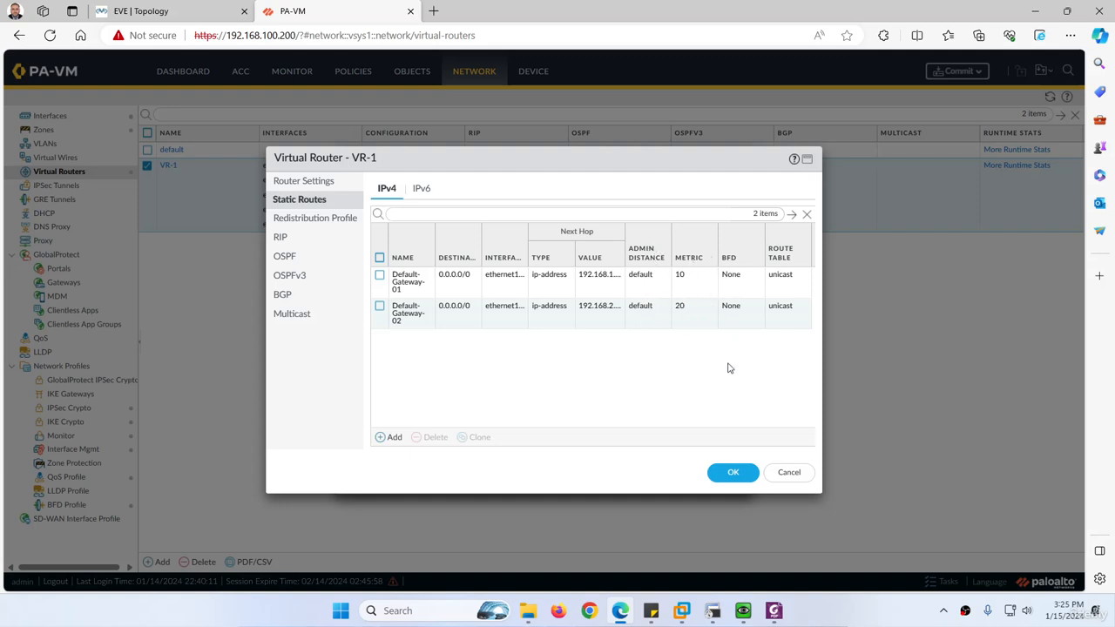
left_click(734, 472)
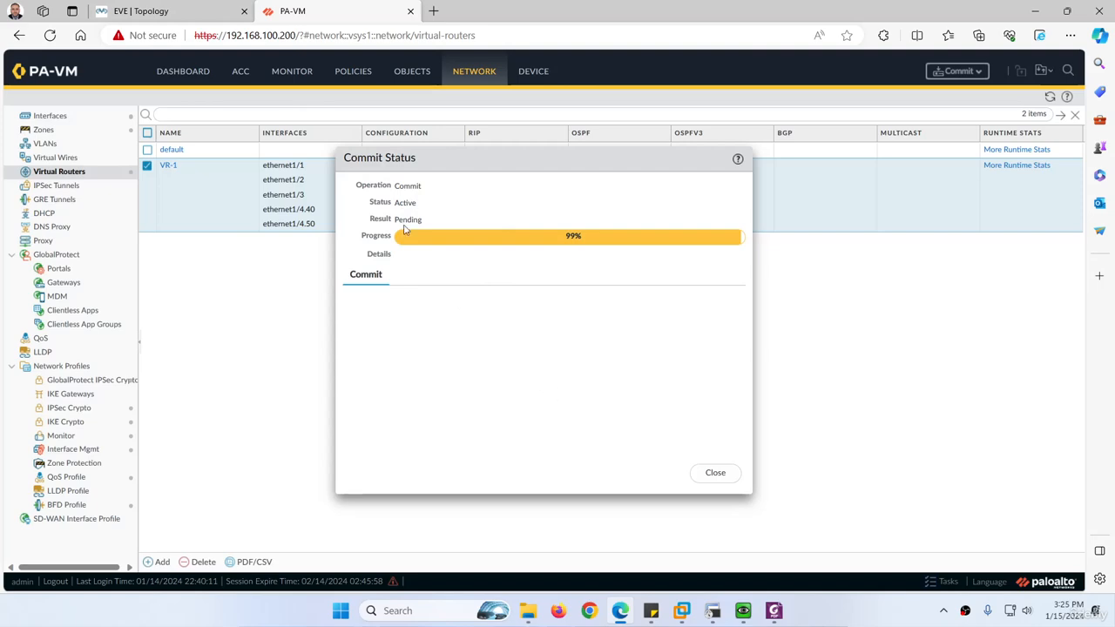
Check the firewall's WAN links in the EVE topology and dismiss the commit status
left_click(195, 11)
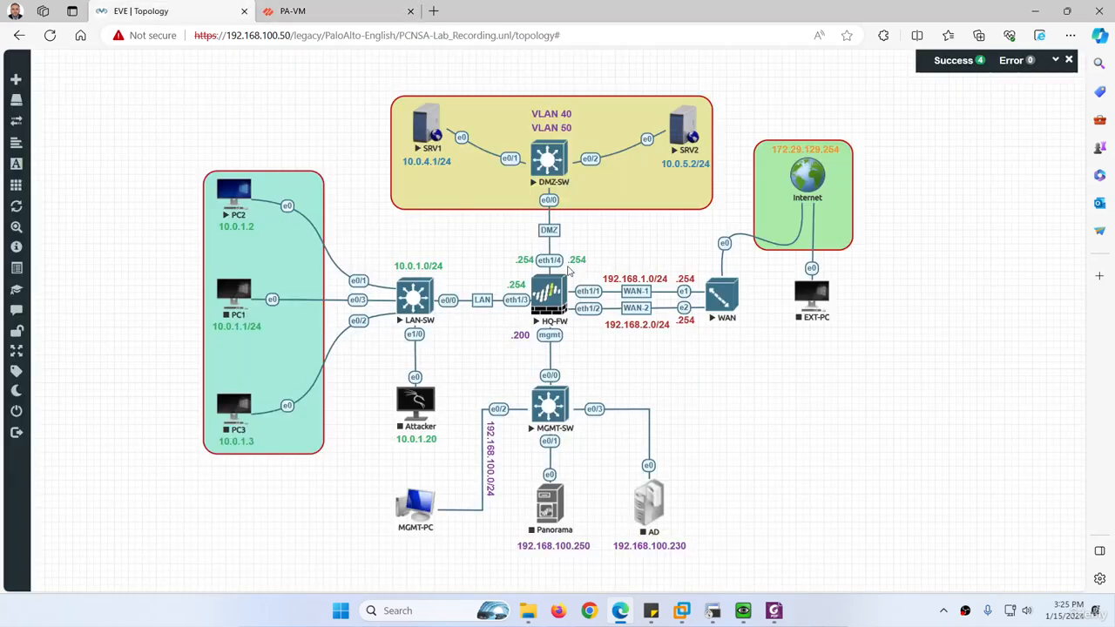
left_click(316, 13)
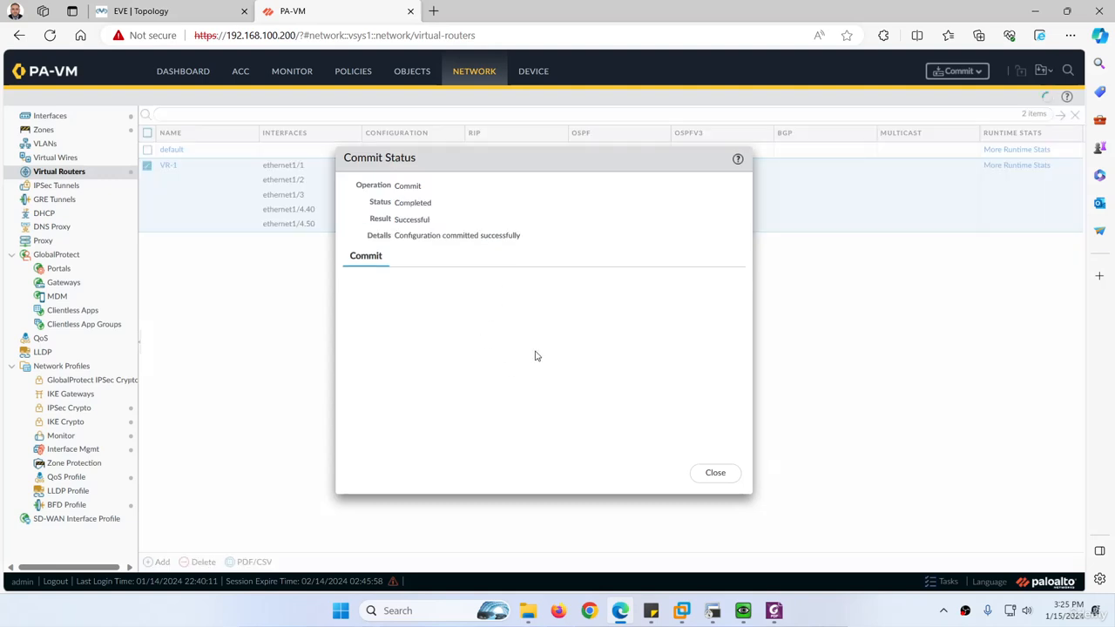
left_click(701, 477)
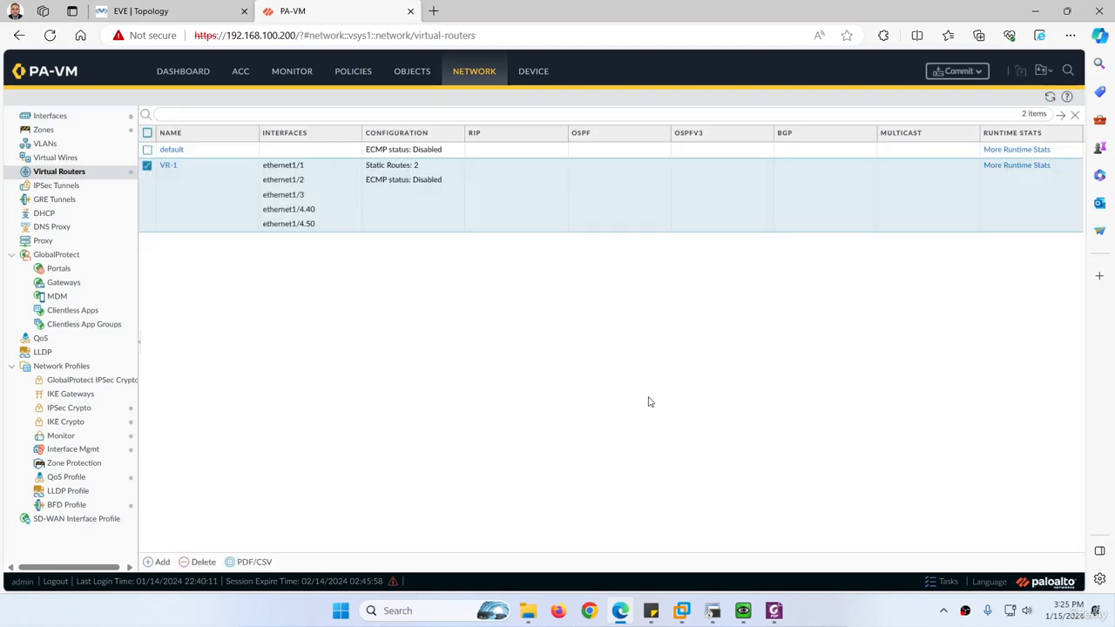
Open VR-1's runtime stats and compare the 0.0.0.0/0 entries in the route table and the forwarding table
left_click(1009, 168)
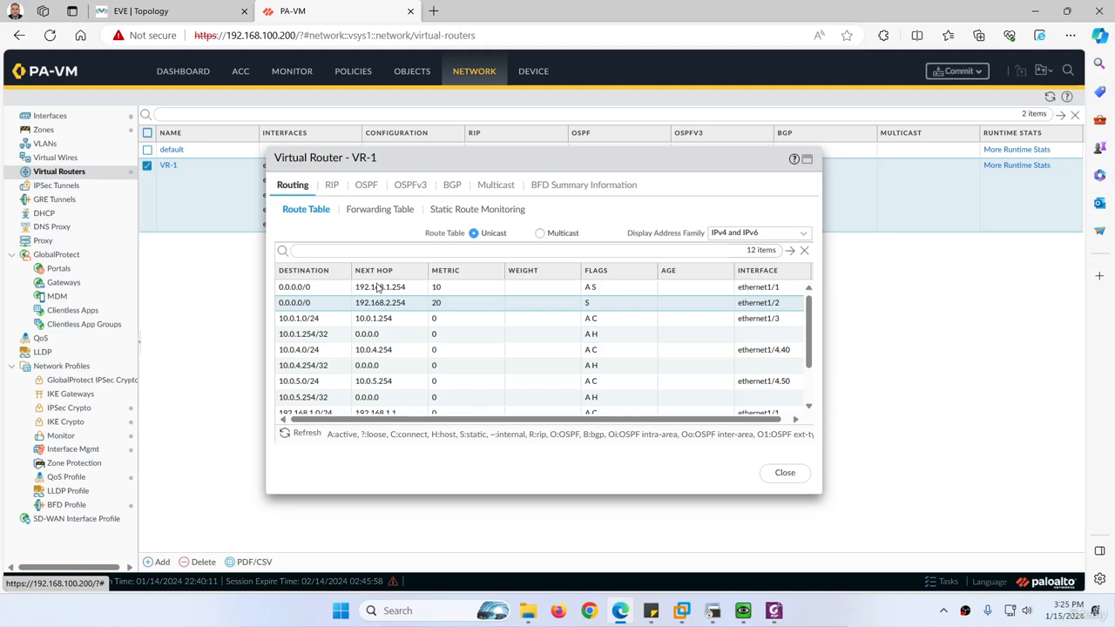
left_click(378, 212)
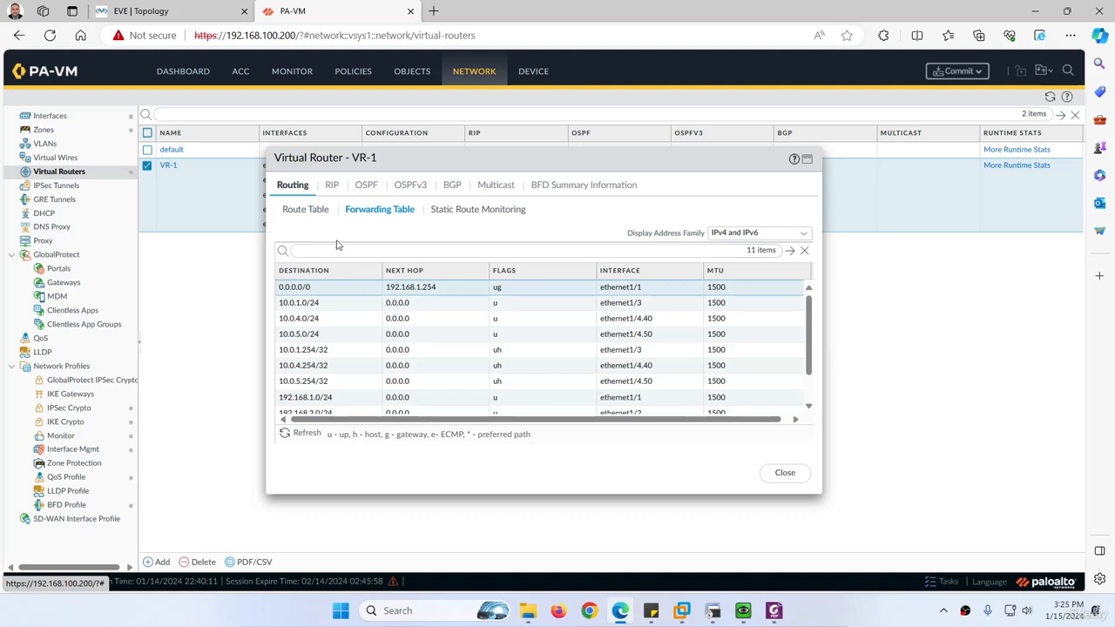
left_click(314, 213)
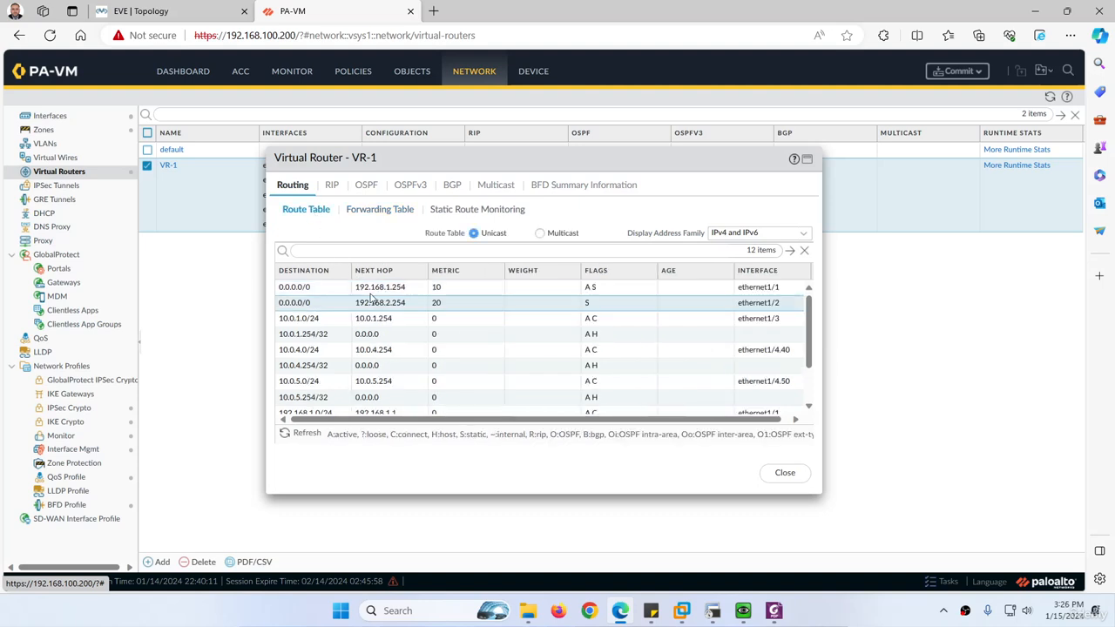
left_click(439, 290)
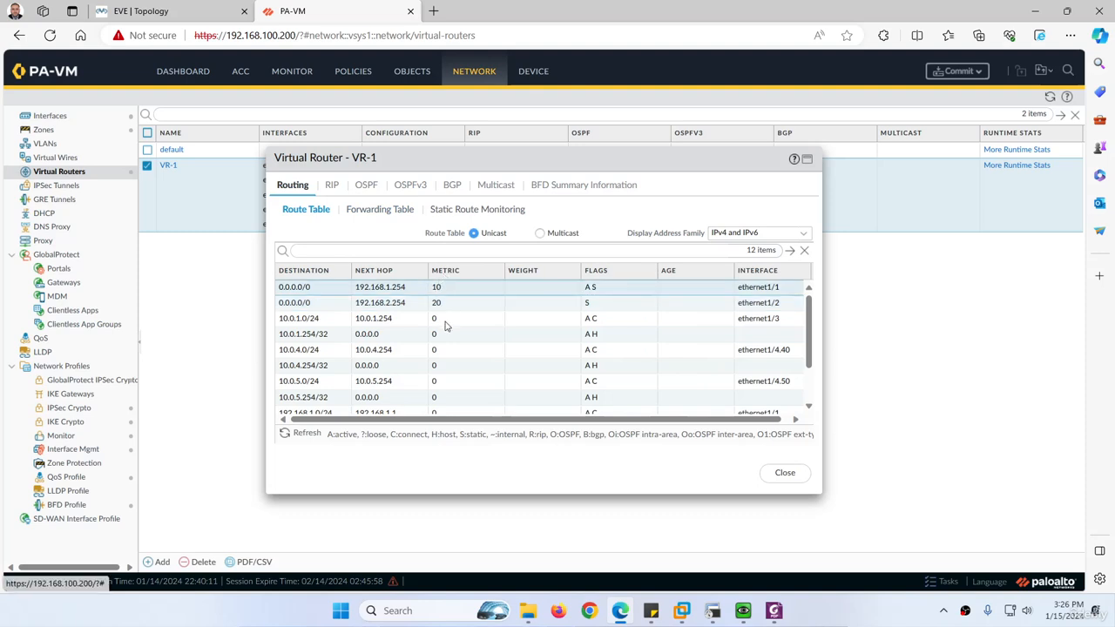
left_click(381, 217)
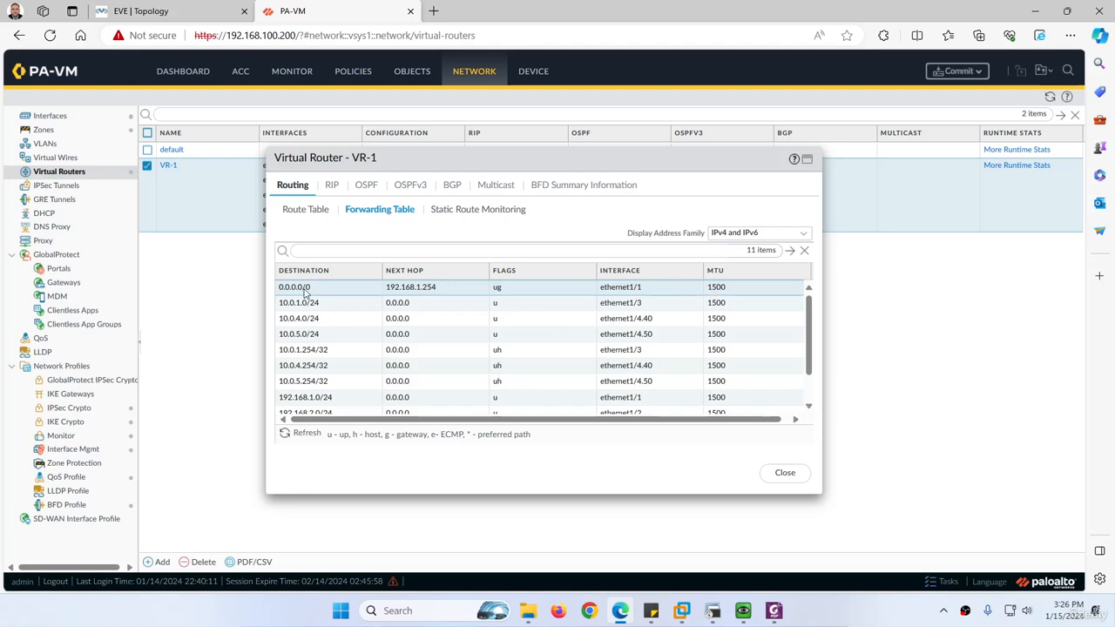
Compare the WAN links in the EVE topology with VR-1's forwarding and route tables, and close the runtime stats
left_click(228, 12)
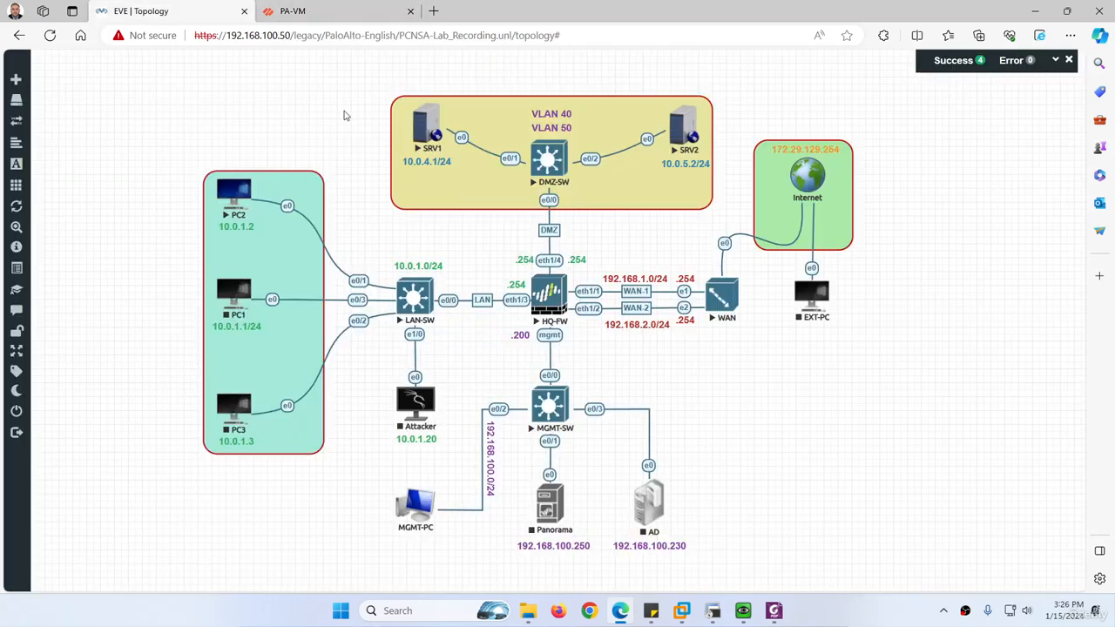
left_click(295, 10)
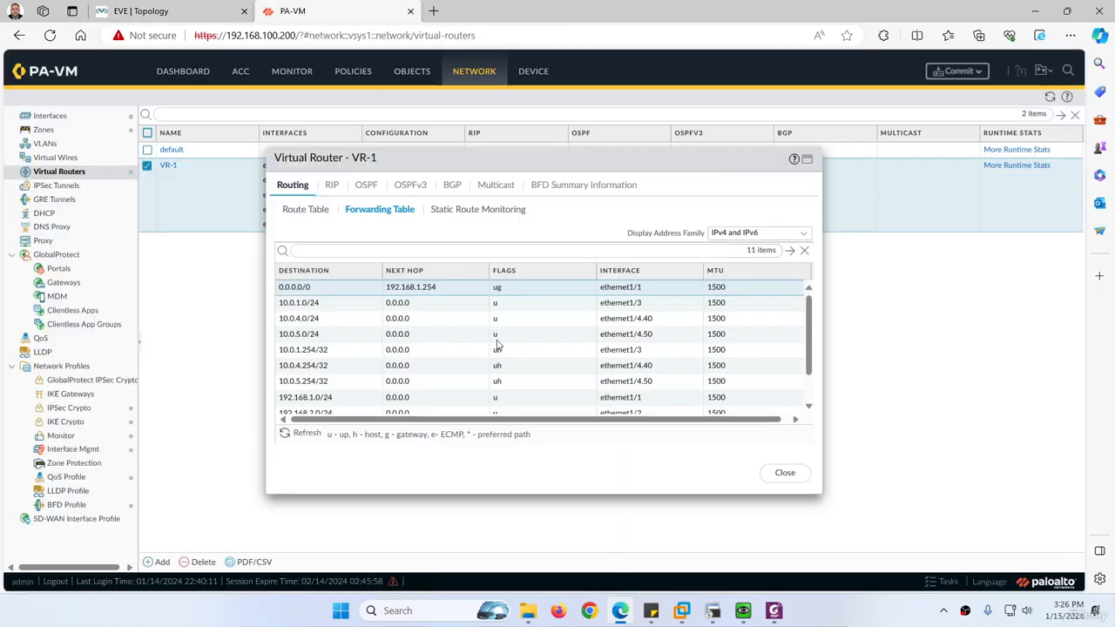
left_click(312, 211)
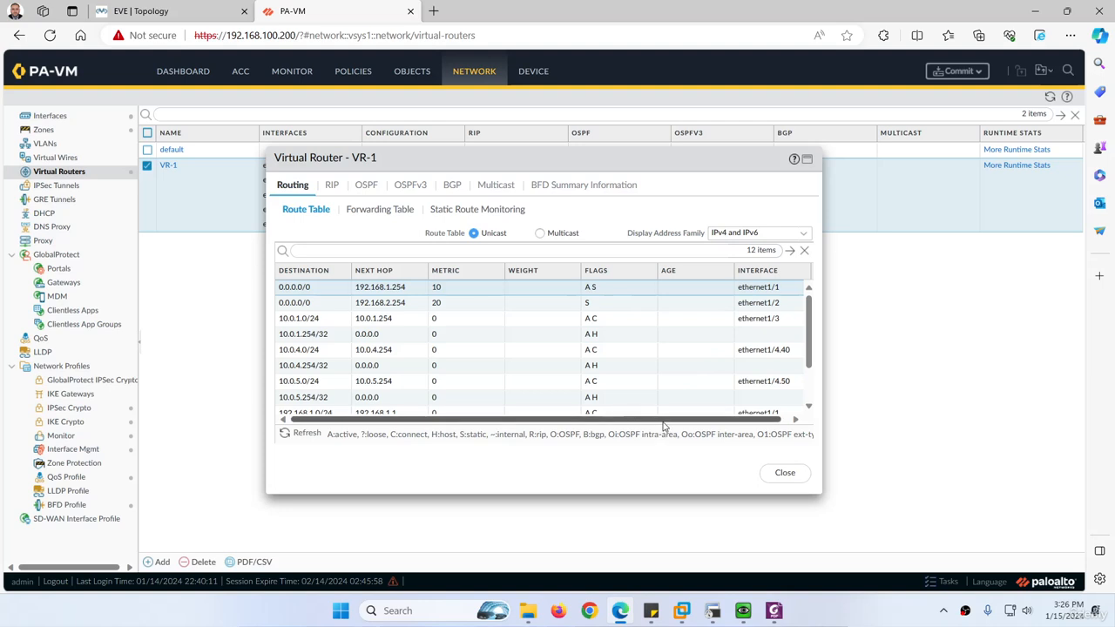
left_click_drag(664, 425, 670, 425)
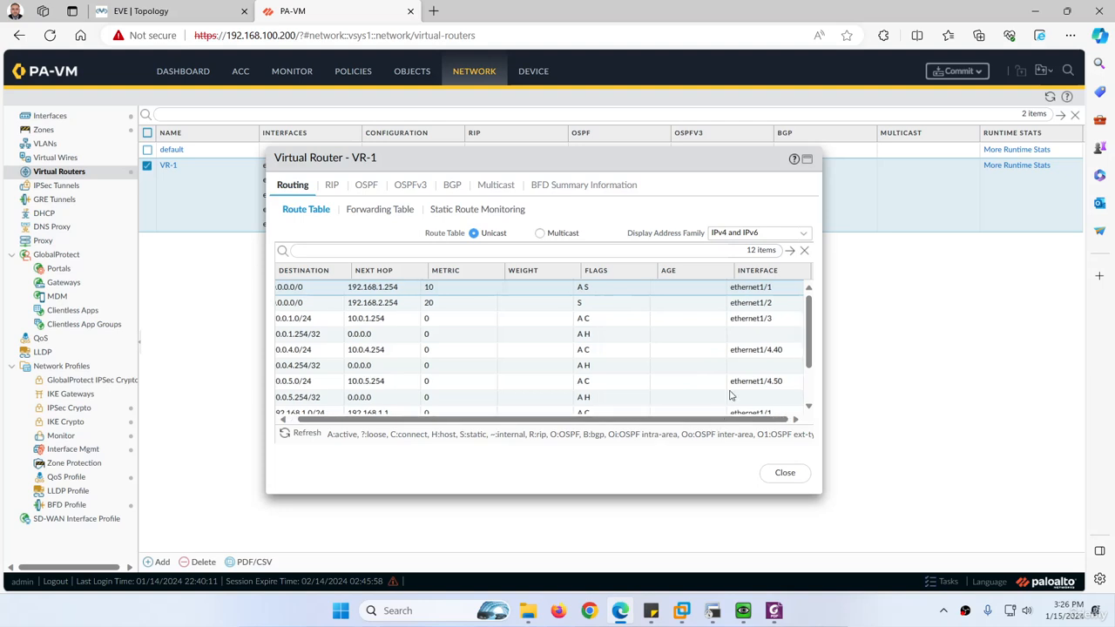
left_click(787, 473)
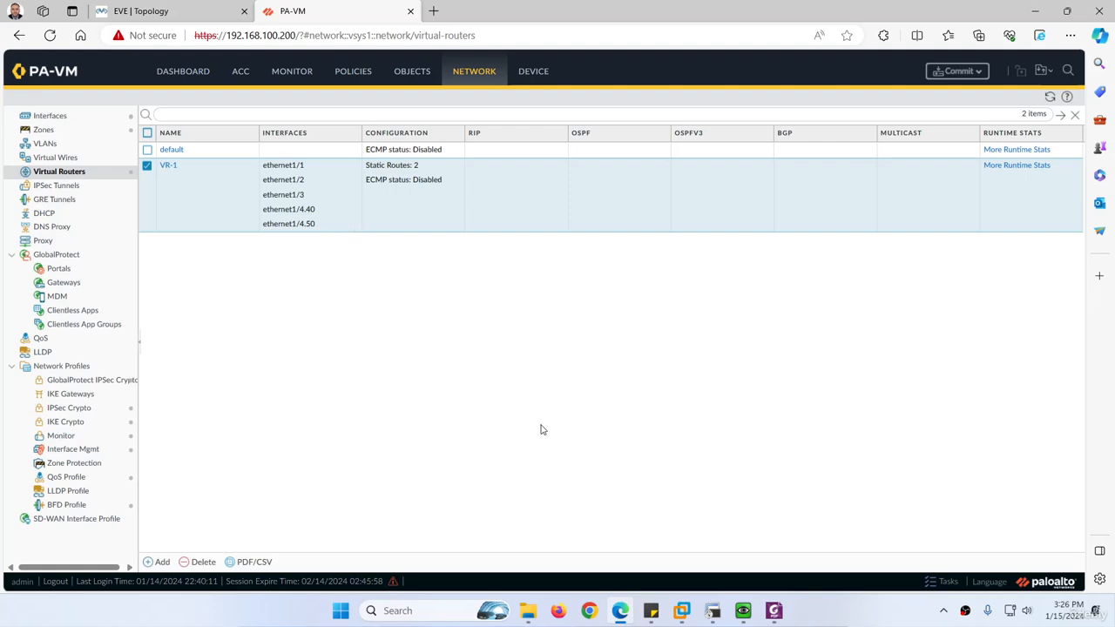
Switch to the lab guide PDF in Foxit PDF Editor and review its commit, Default-Gateway-02 and topology sections
left_click(773, 611)
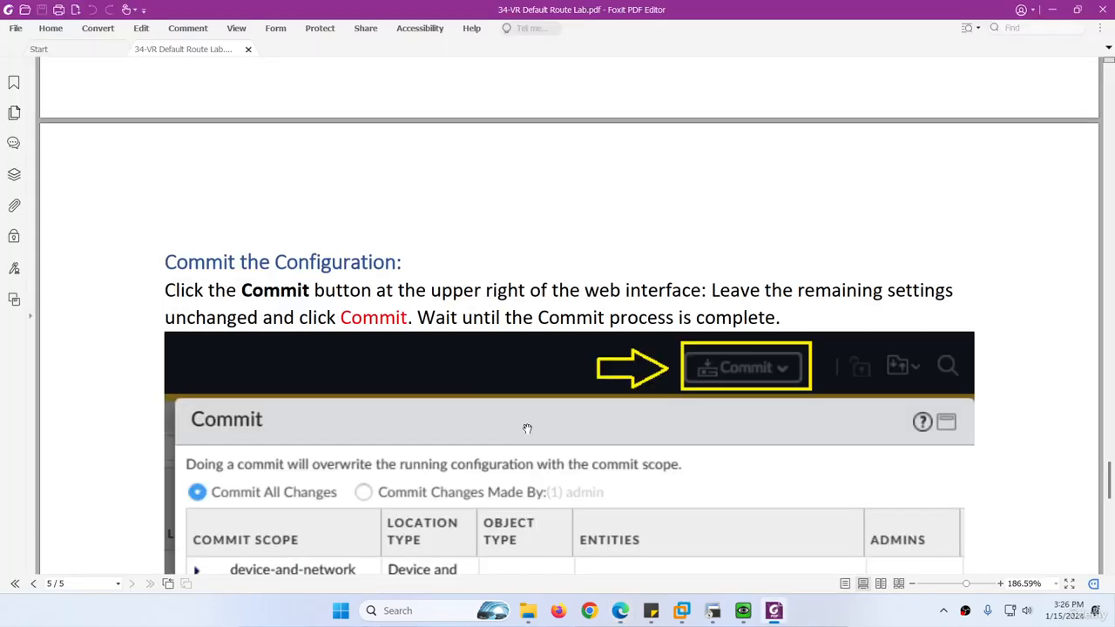
scroll(376, 345, "up", 2)
scroll(376, 345, "down", 3)
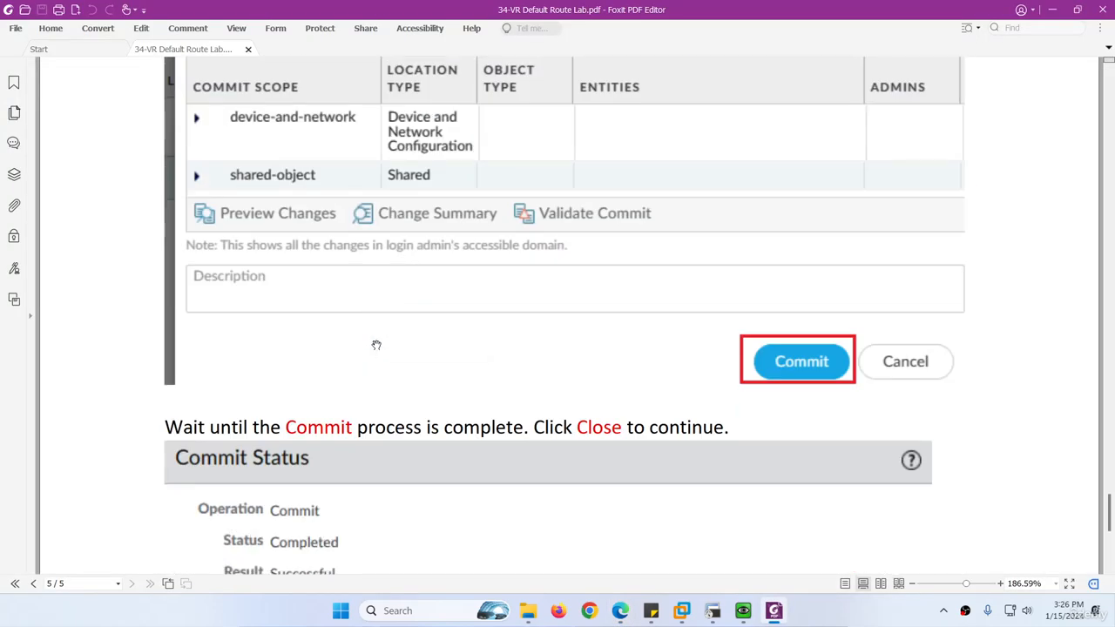
scroll(375, 345, "down", 5)
scroll(376, 345, "up", 20)
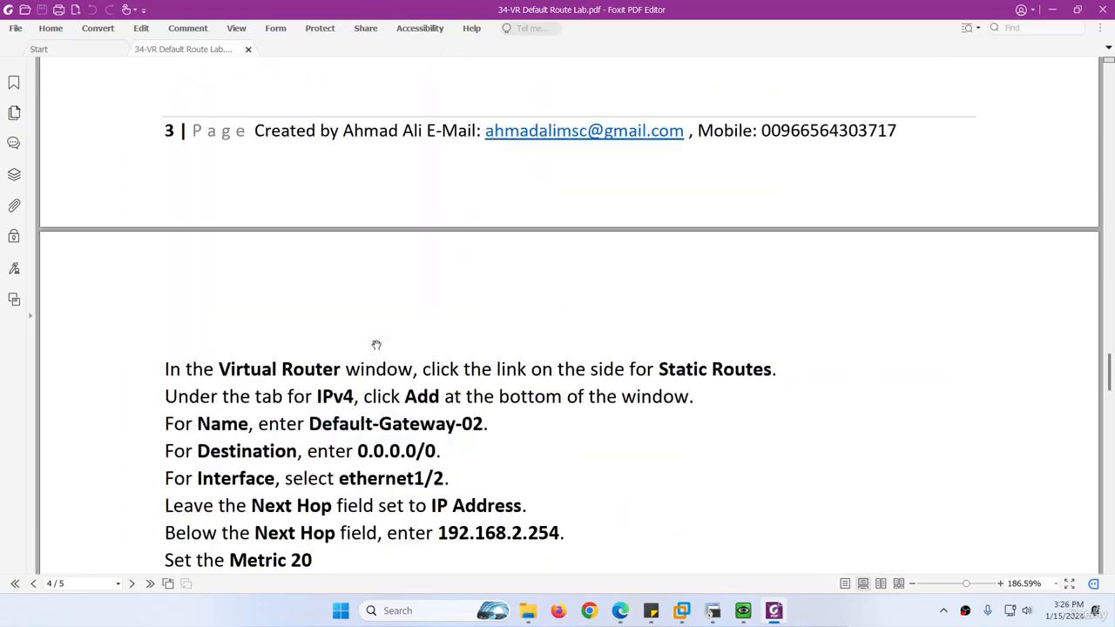
scroll(376, 345, "up", 20)
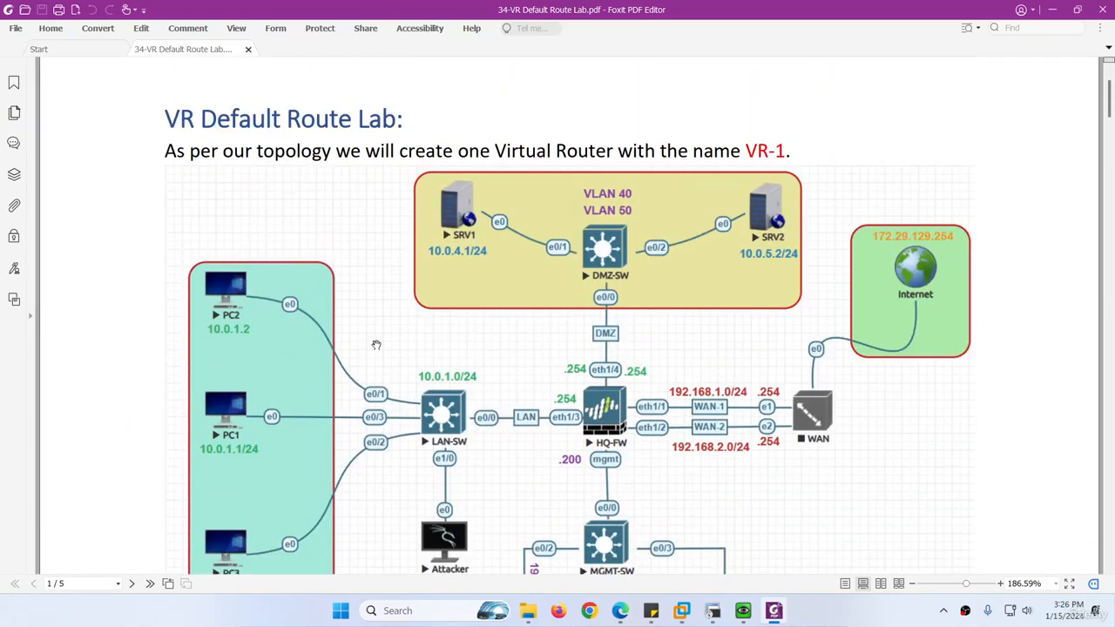